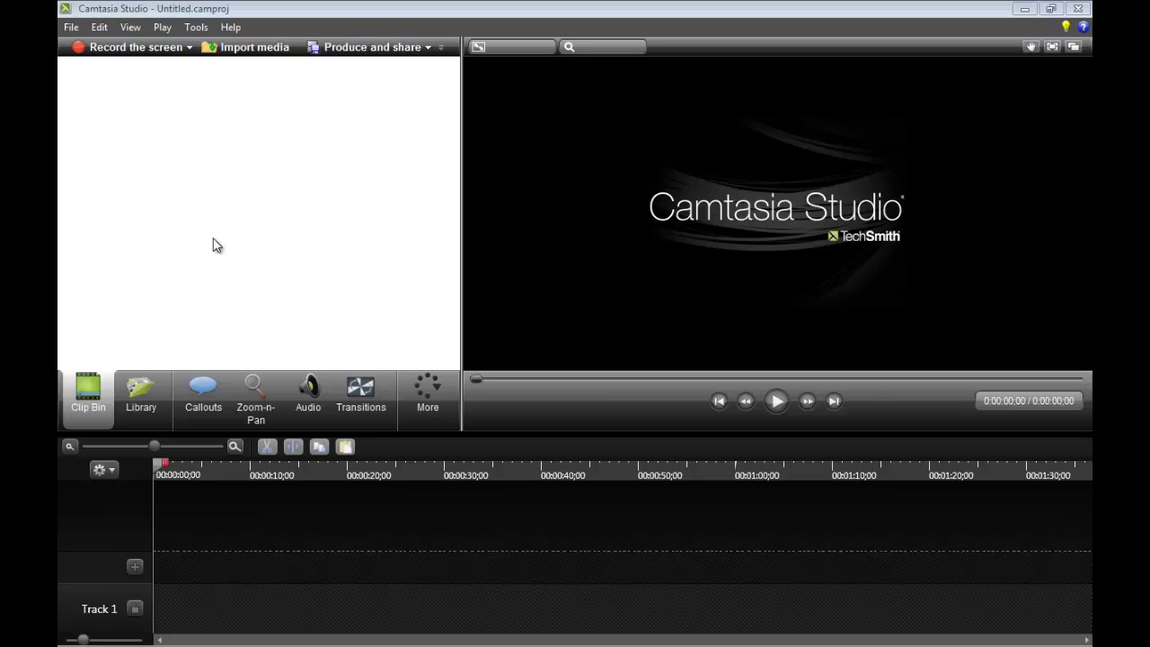
Import the pink pony image from the Pictures library.
{"action": "left_click", "coordinate": [260, 47]}
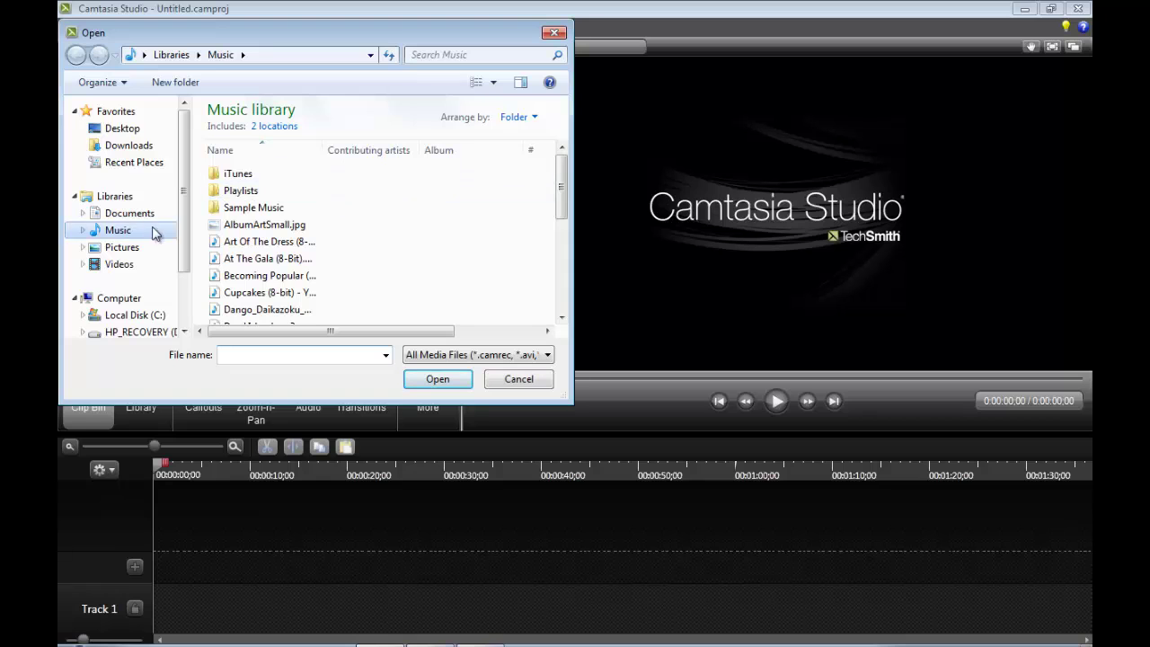
{"action": "left_click", "coordinate": [135, 248]}
{"action": "scroll", "coordinate": [395, 234], "scroll_direction": "down", "scroll_amount": 5}
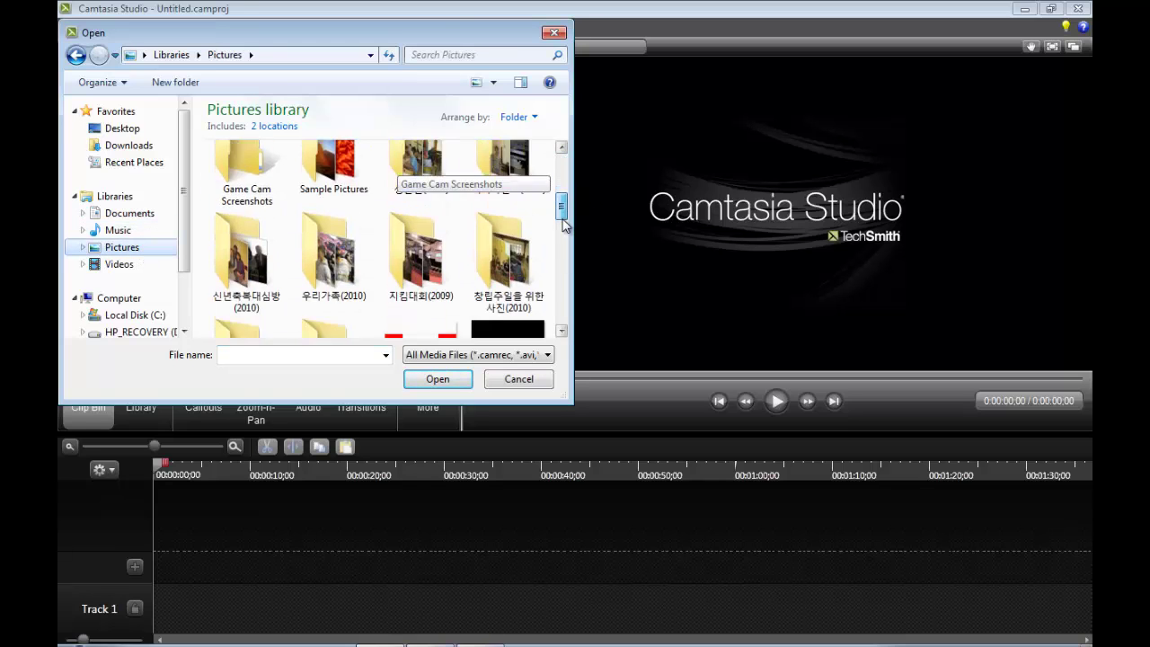
{"action": "double_click", "coordinate": [415, 175]}
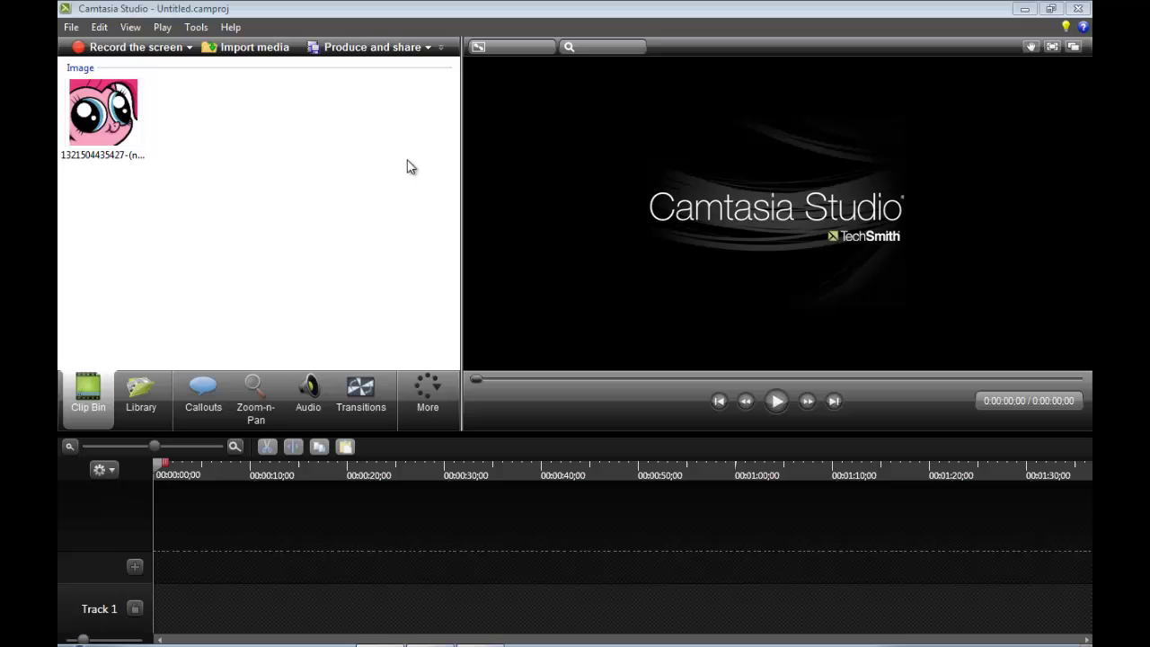
Import the Feint - Lift - YouTube.MP3 track from the Music library.
{"action": "left_click", "coordinate": [242, 49]}
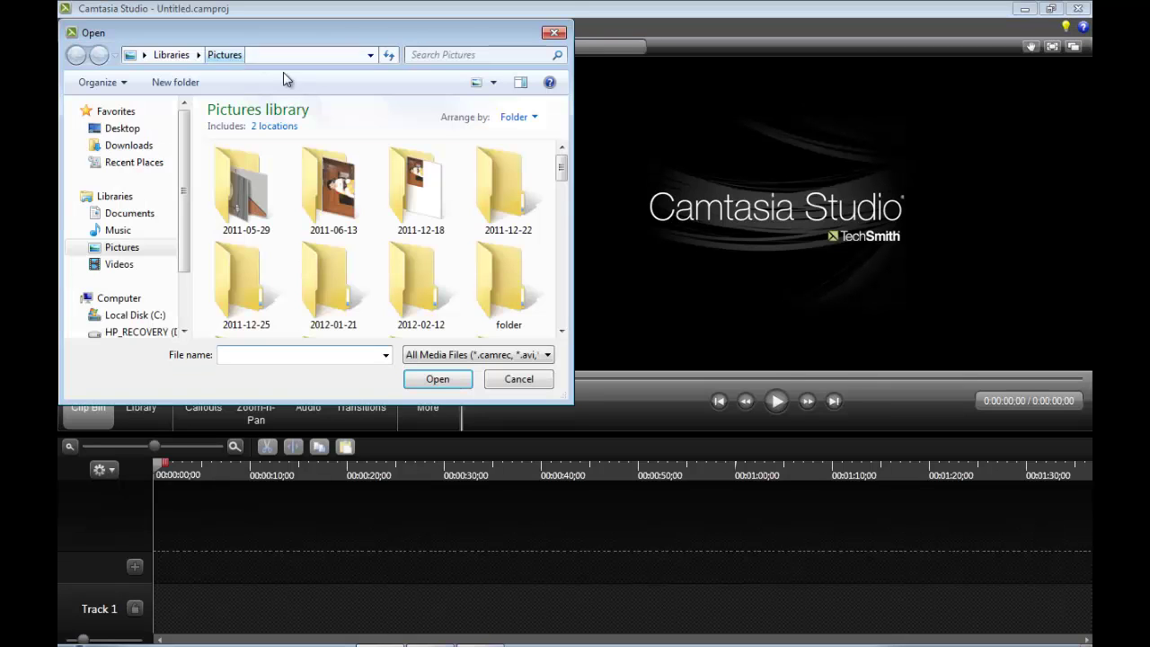
{"action": "left_click", "coordinate": [118, 231]}
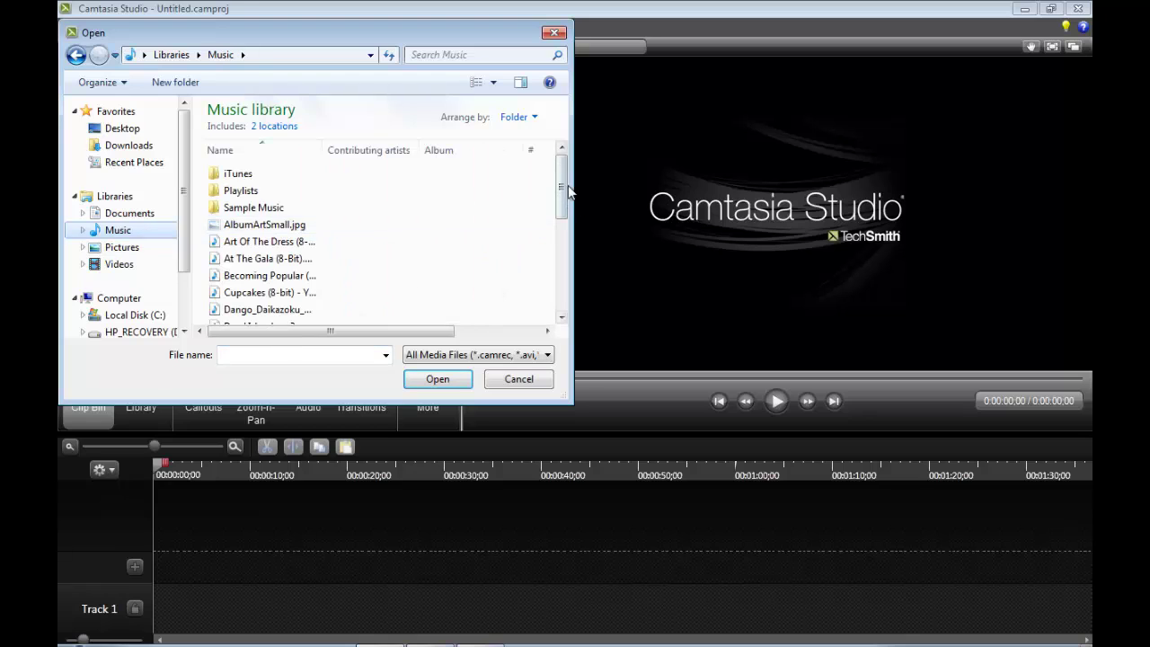
{"action": "left_click_drag", "start_coordinate": [566, 192], "coordinate": [561, 238]}
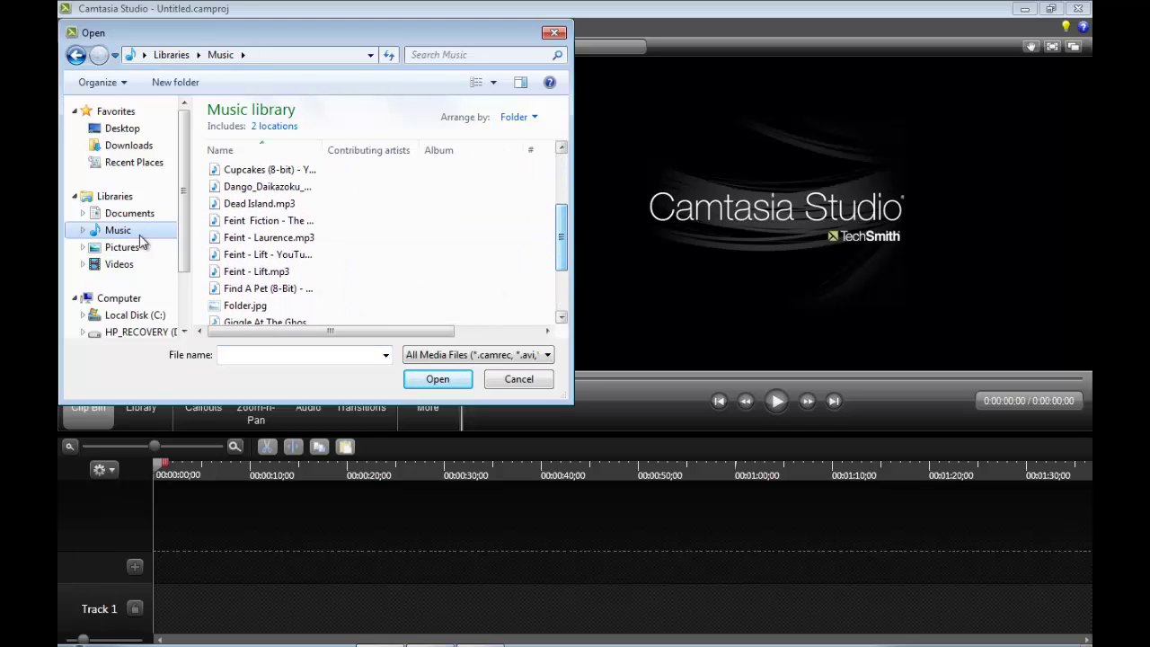
{"action": "double_click", "coordinate": [315, 260]}
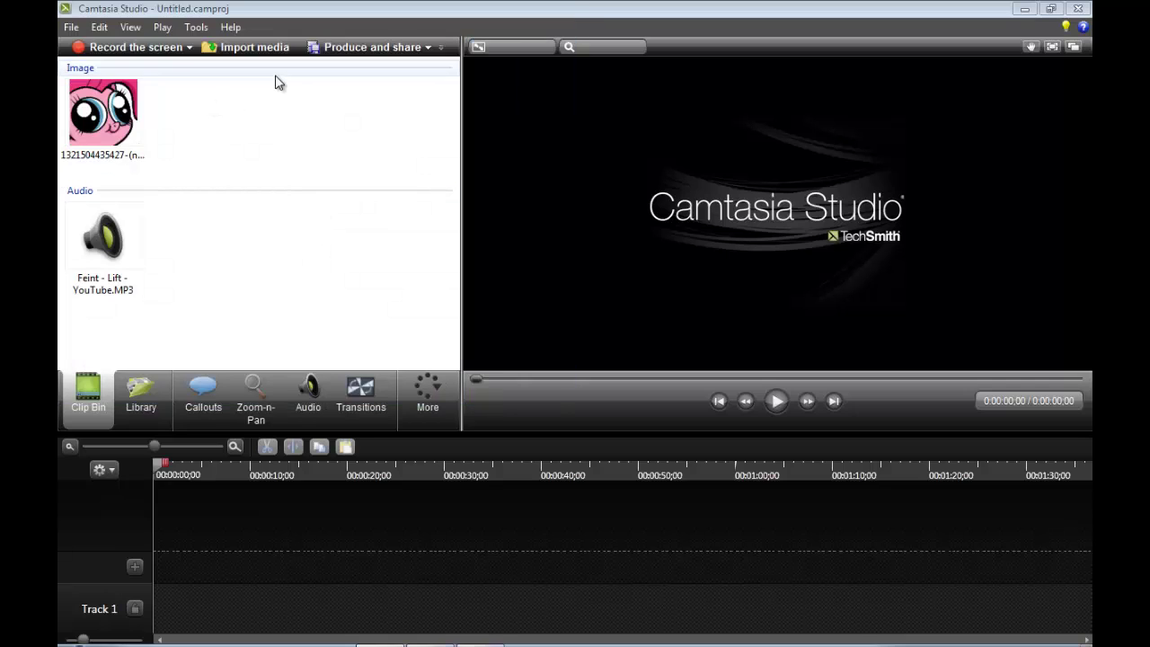
Import the Yu-Gi-Oh gameplay video from Documents' GamePlay Videos folder.
{"action": "left_click", "coordinate": [259, 50]}
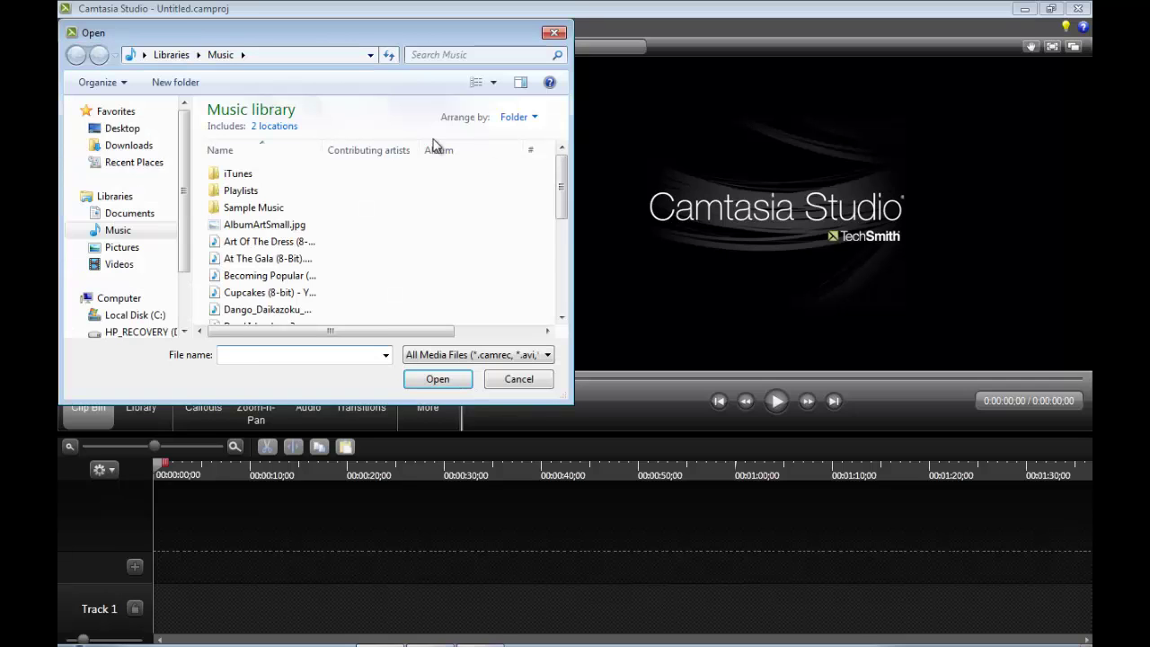
{"action": "left_click", "coordinate": [143, 214]}
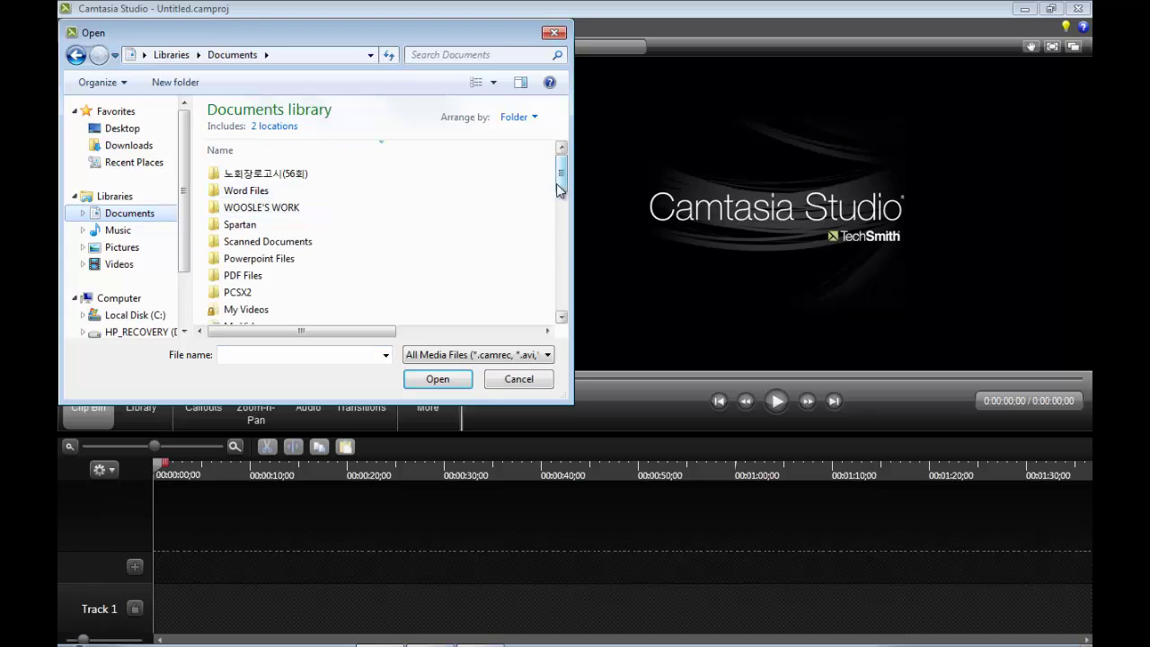
{"action": "left_click_drag", "start_coordinate": [557, 183], "coordinate": [552, 268]}
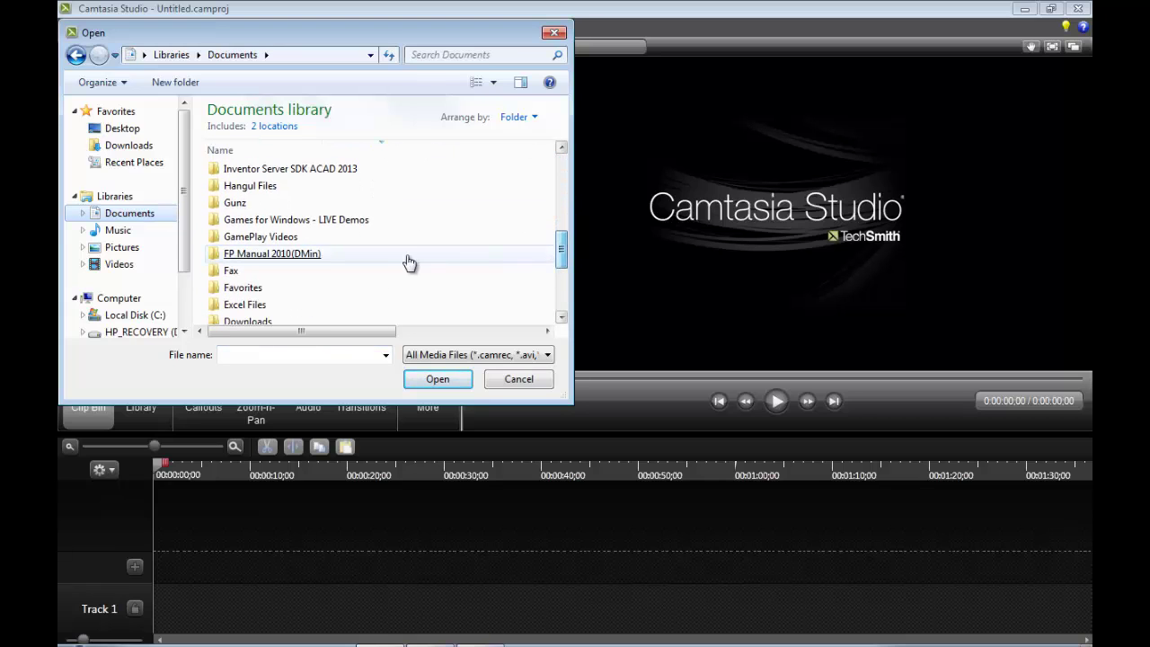
{"action": "double_click", "coordinate": [393, 239]}
{"action": "left_click_drag", "start_coordinate": [564, 203], "coordinate": [566, 245]}
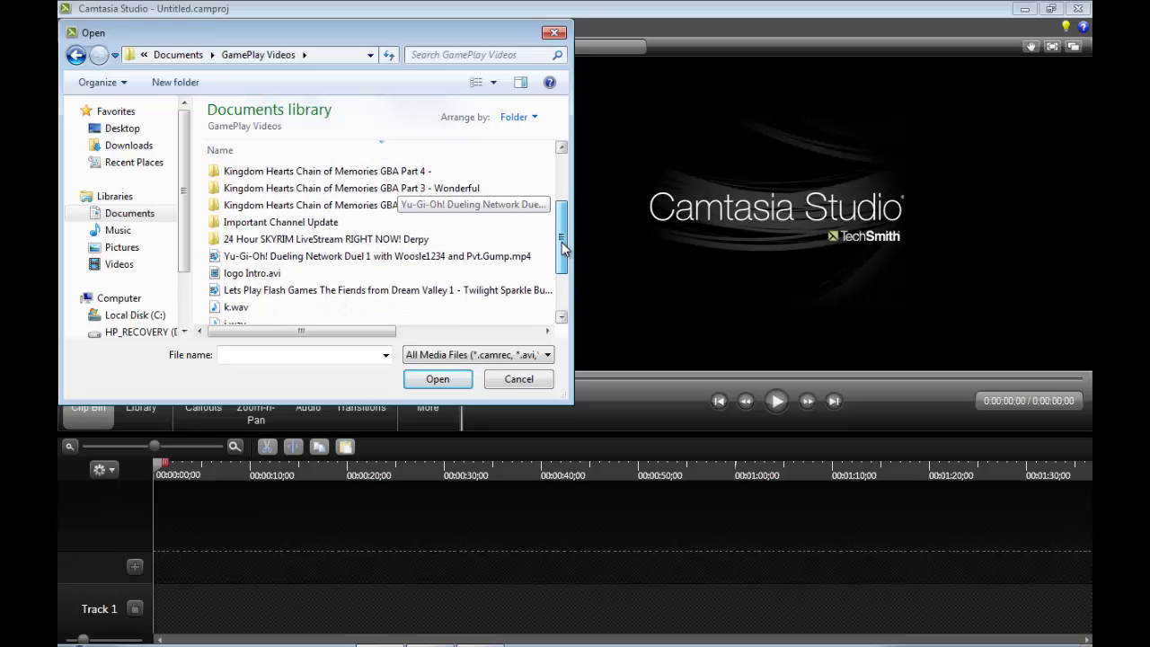
{"action": "double_click", "coordinate": [517, 260]}
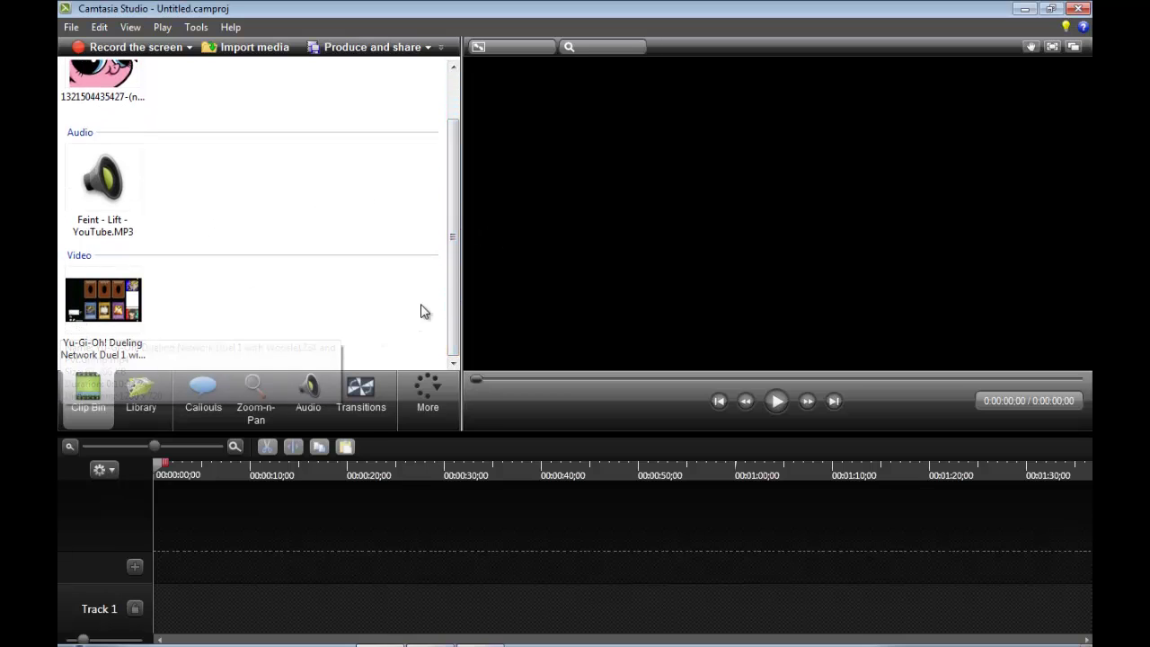
Scroll the Clip Bin and open the context menu of the Yu-Gi-Oh video thumbnail.
{"action": "left_click_drag", "start_coordinate": [455, 288], "coordinate": [455, 235]}
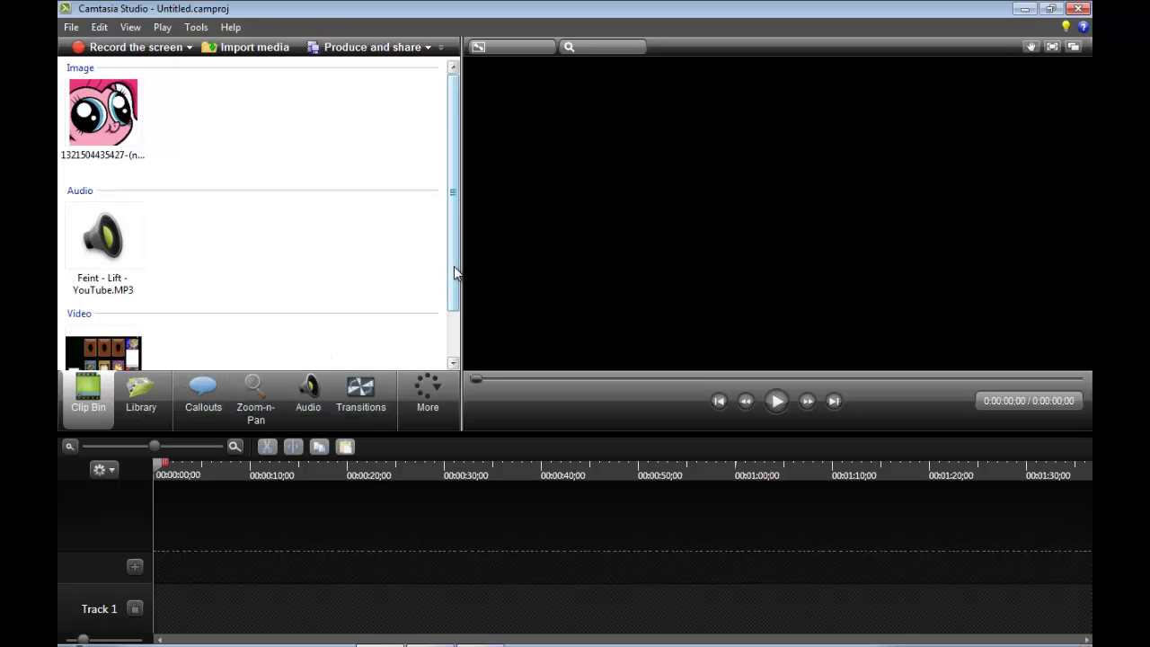
{"action": "left_click_drag", "start_coordinate": [453, 266], "coordinate": [454, 315]}
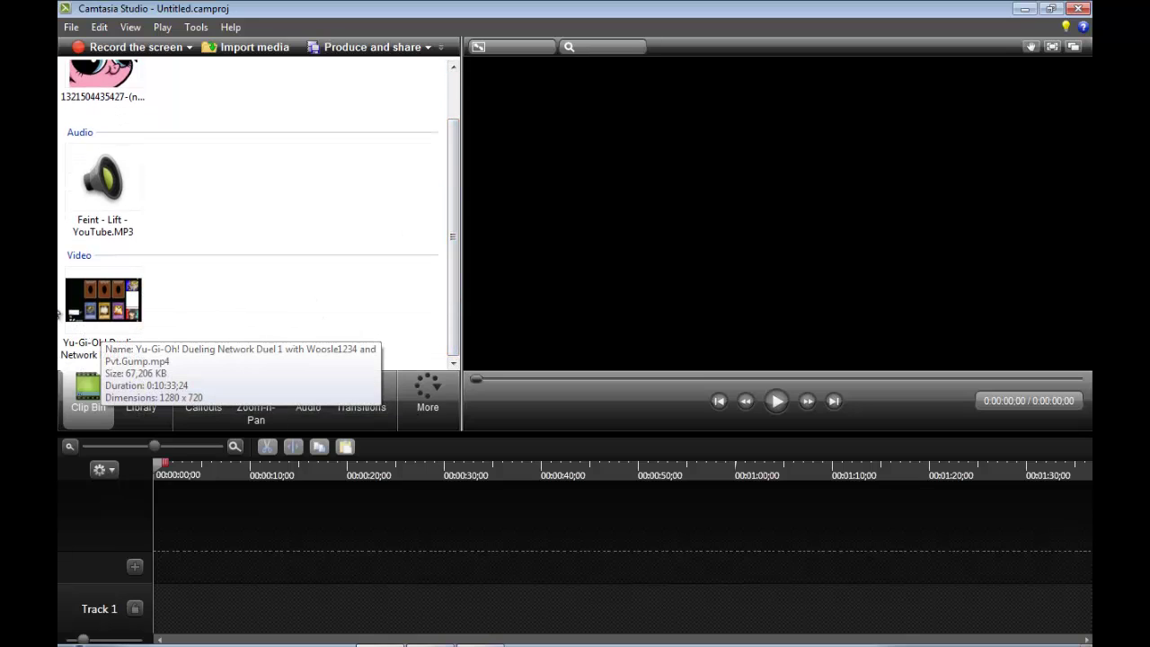
{"action": "right_click", "coordinate": [104, 313]}
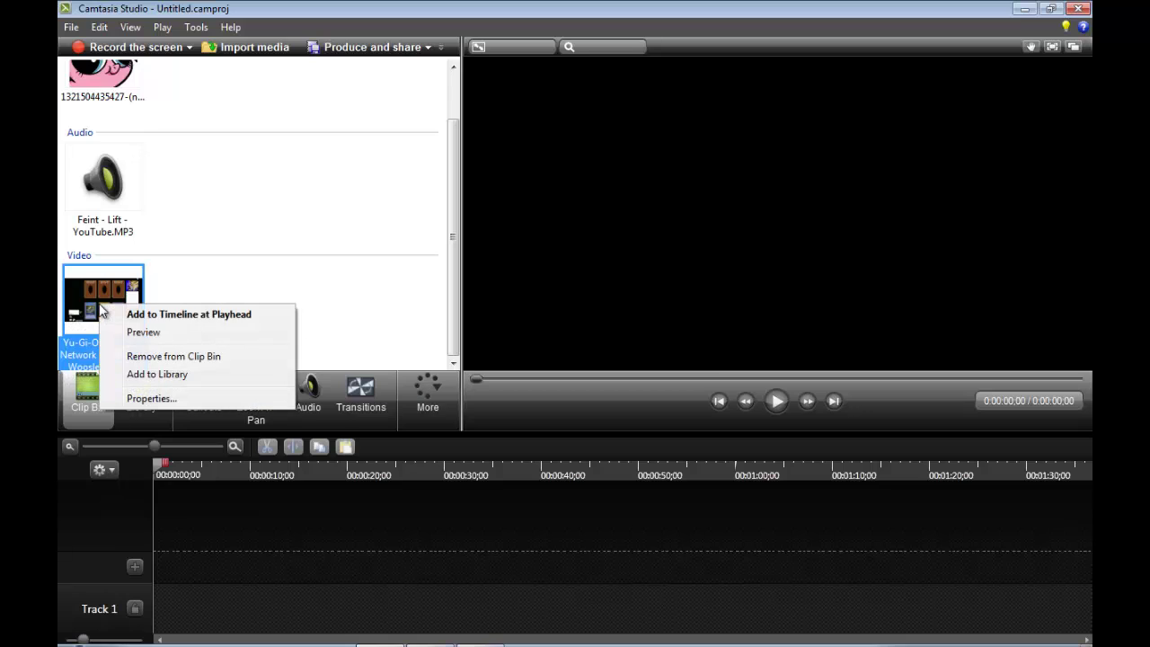
{"action": "left_click", "coordinate": [464, 255]}
{"action": "left_click_drag", "start_coordinate": [452, 247], "coordinate": [447, 189]}
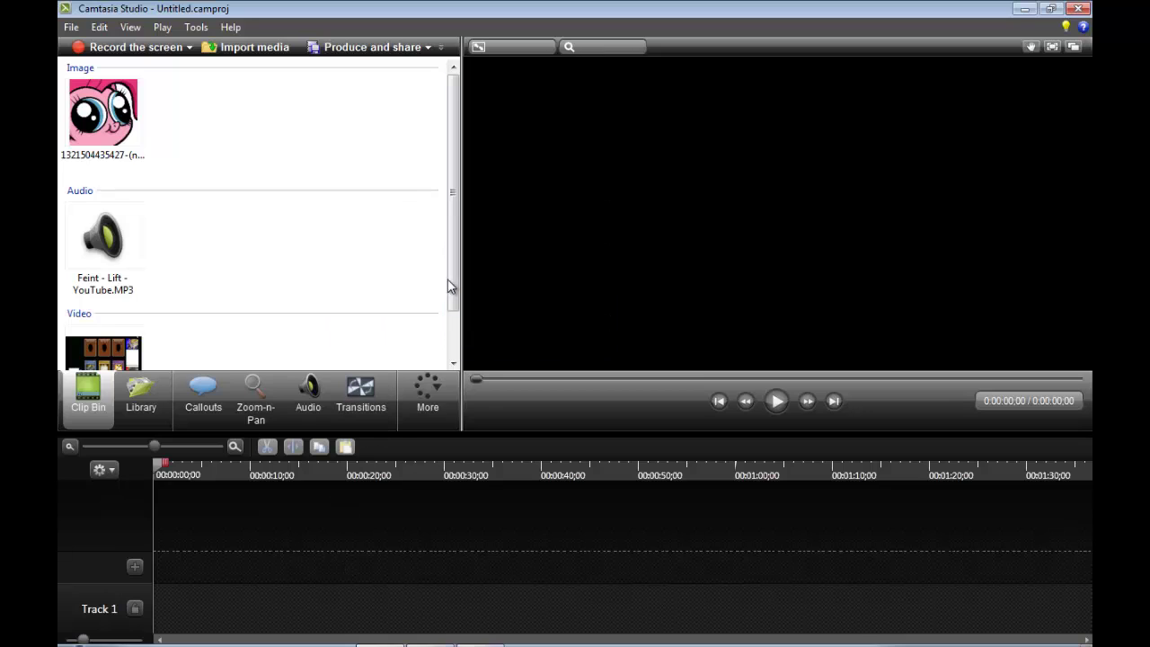
{"action": "left_click_drag", "start_coordinate": [452, 287], "coordinate": [452, 338]}
{"action": "right_click", "coordinate": [81, 297]}
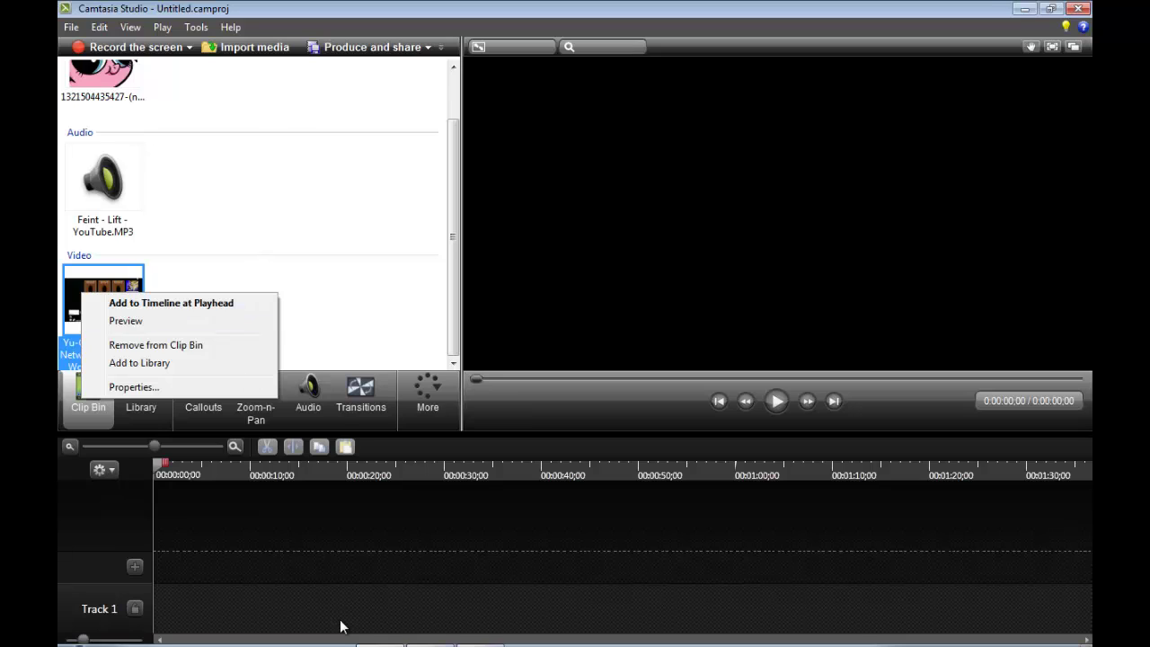
Put the gameplay clip on Track 1 and set a 1280 x 720 video with Red Lighter 40% background.
{"action": "left_click", "coordinate": [160, 305]}
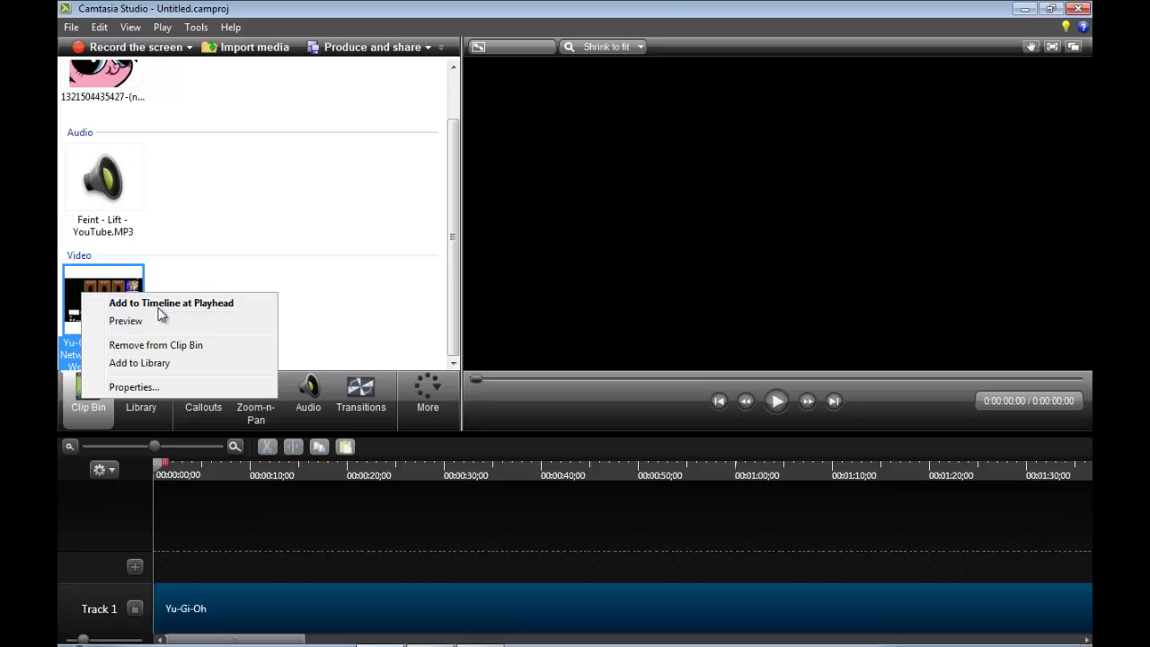
{"action": "left_click", "coordinate": [735, 383]}
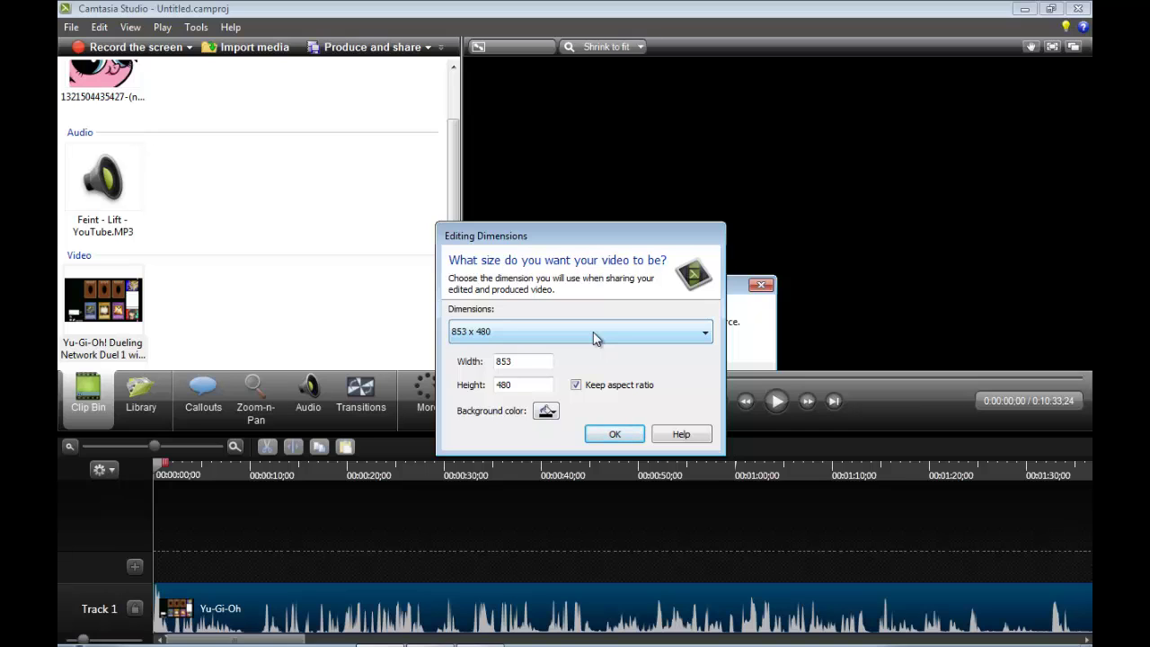
{"action": "left_click", "coordinate": [595, 338]}
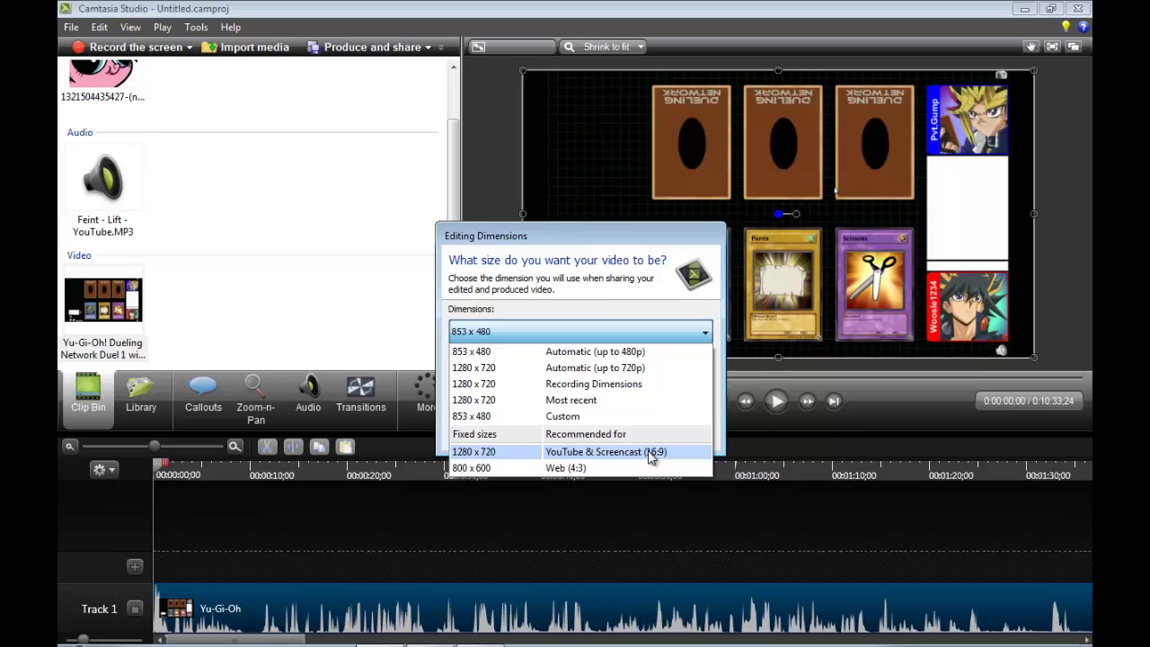
{"action": "left_click", "coordinate": [648, 450]}
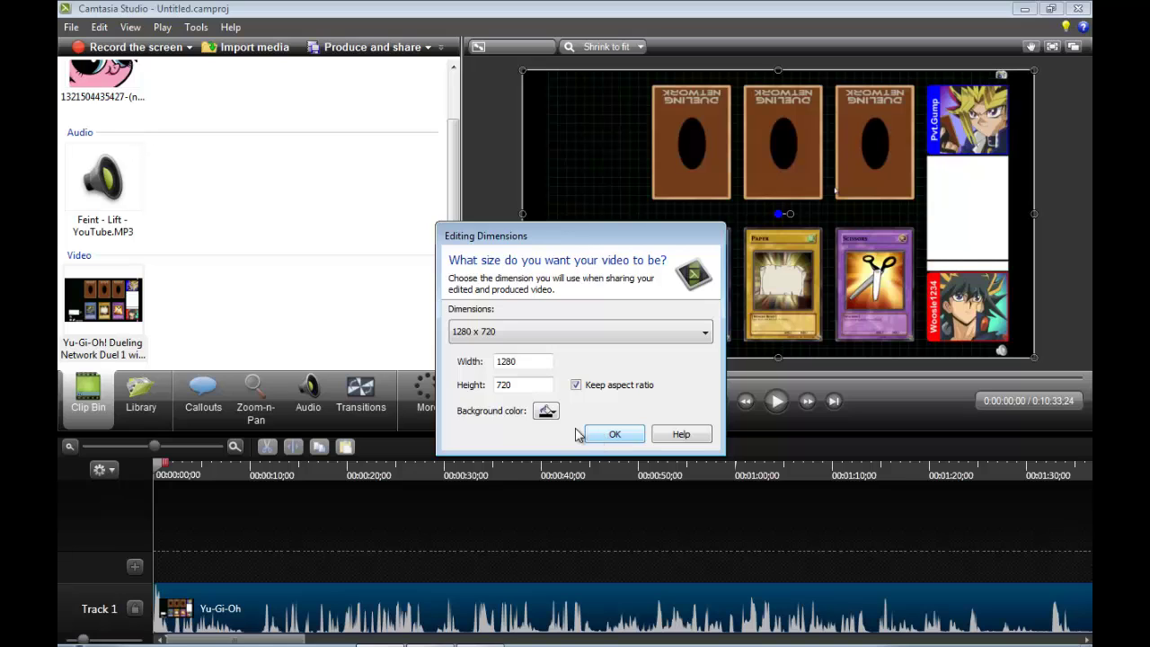
{"action": "left_click", "coordinate": [546, 411]}
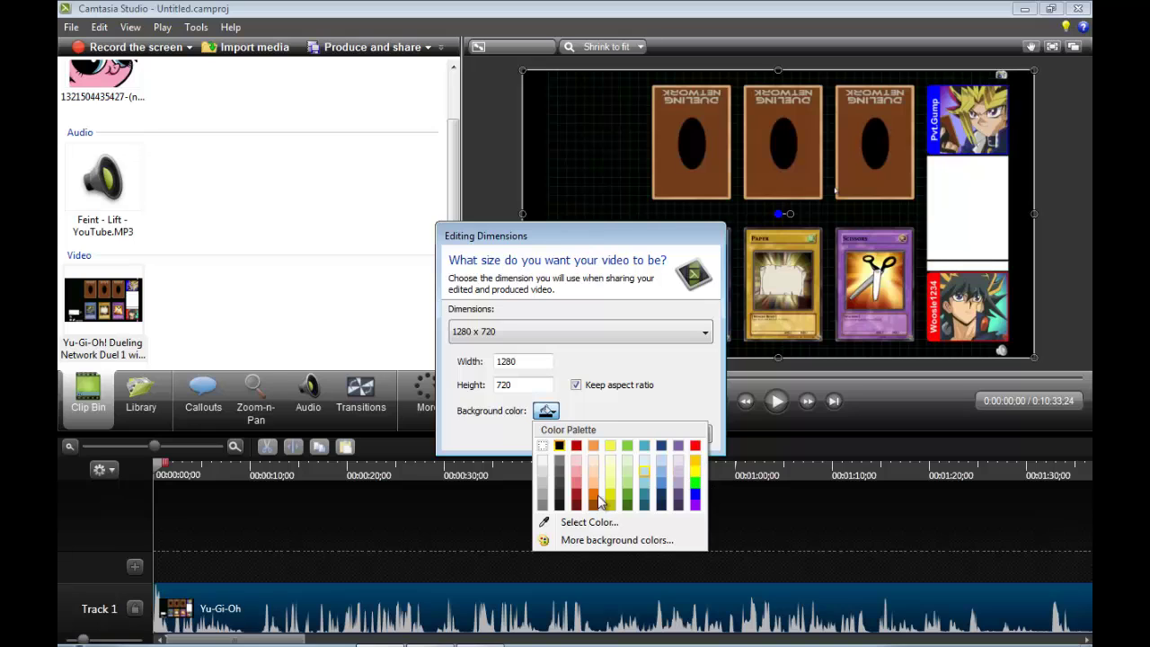
{"action": "left_click", "coordinate": [576, 483]}
{"action": "left_click", "coordinate": [613, 434]}
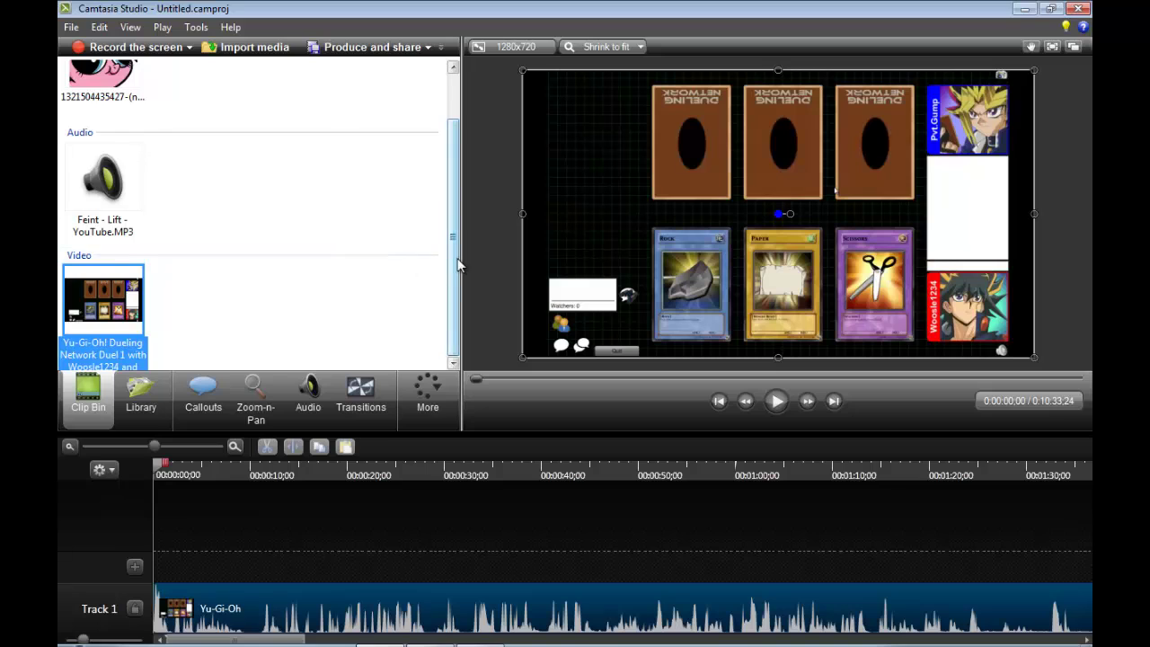
Add the Feint - Lift MP3 to the timeline at the playhead on Track 2.
{"action": "left_click", "coordinate": [165, 614]}
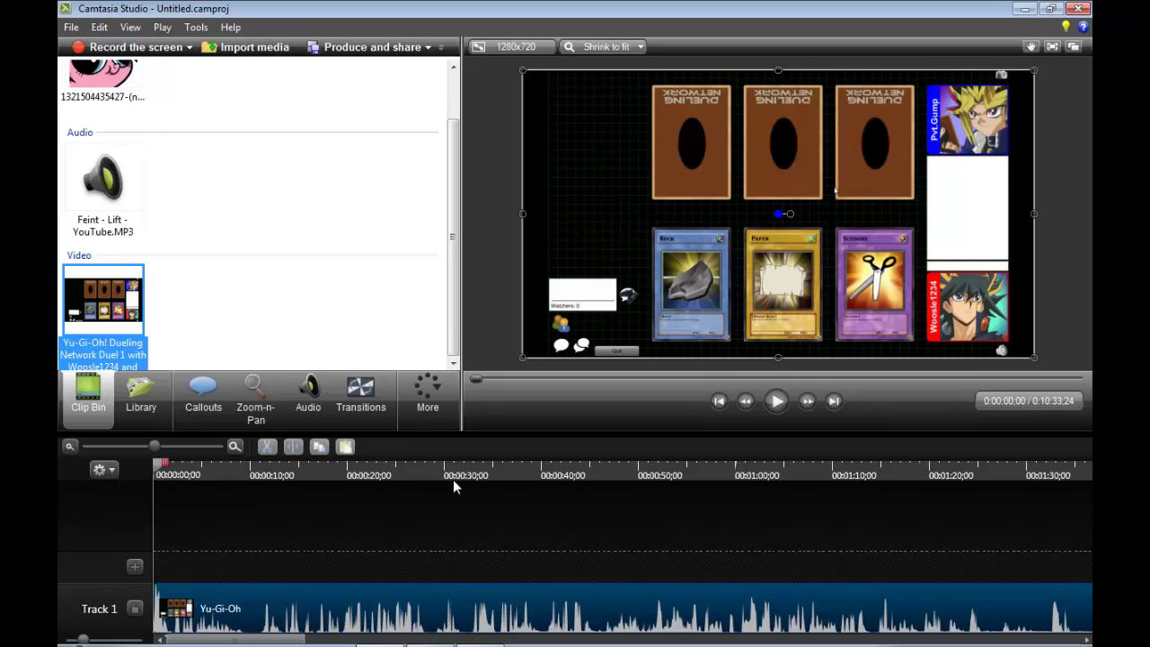
{"action": "scroll", "coordinate": [171, 257], "scroll_direction": "up", "scroll_amount": 2}
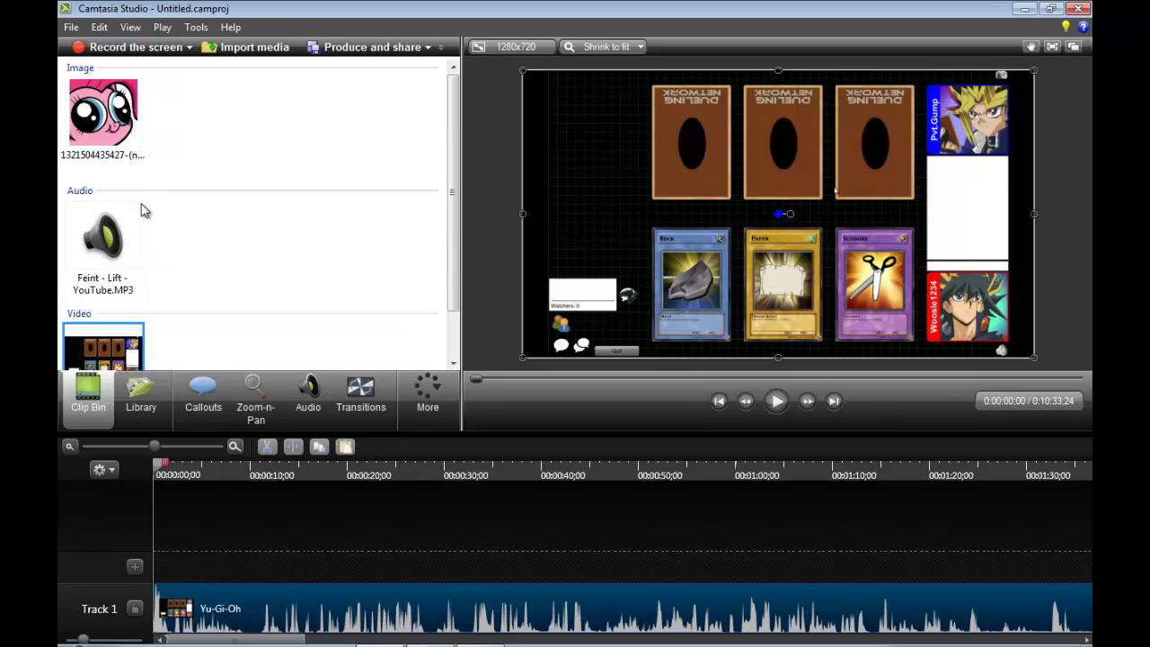
{"action": "right_click", "coordinate": [109, 254]}
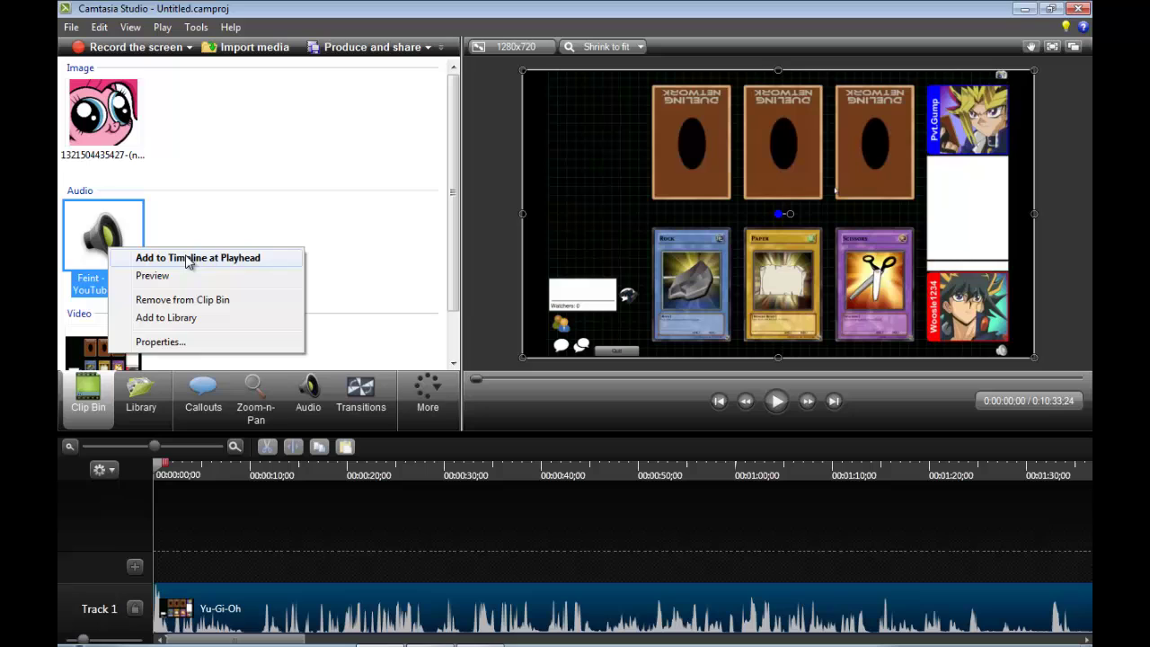
{"action": "left_click", "coordinate": [248, 259]}
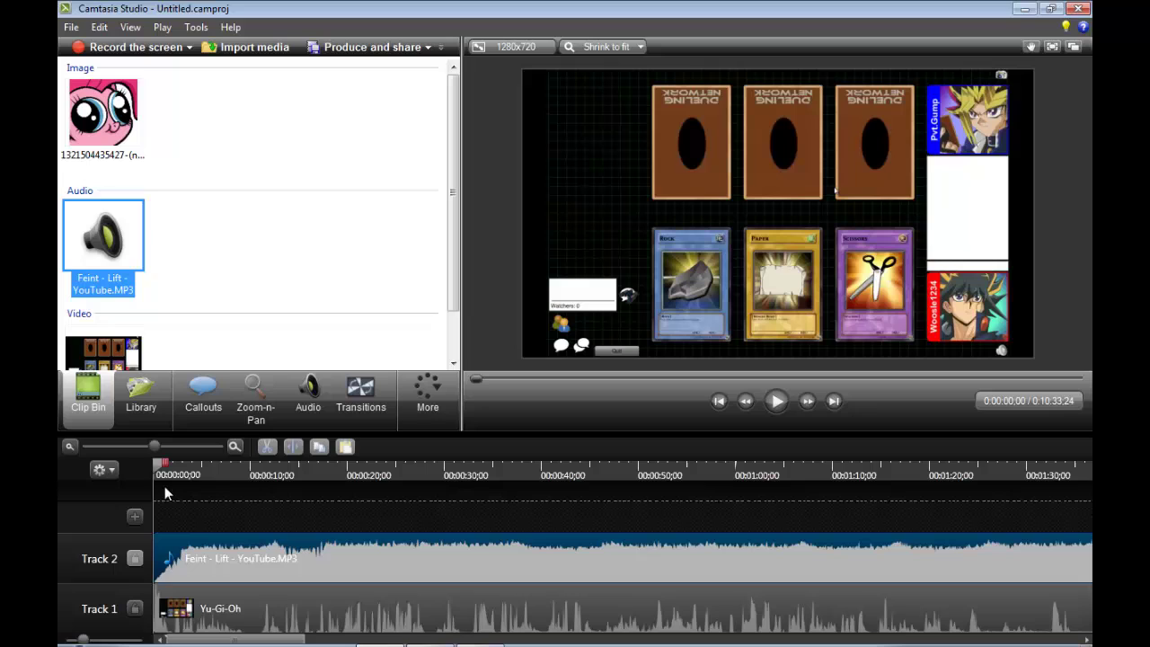
Move the playhead to 0:00:35;18.
{"action": "left_click", "coordinate": [239, 484]}
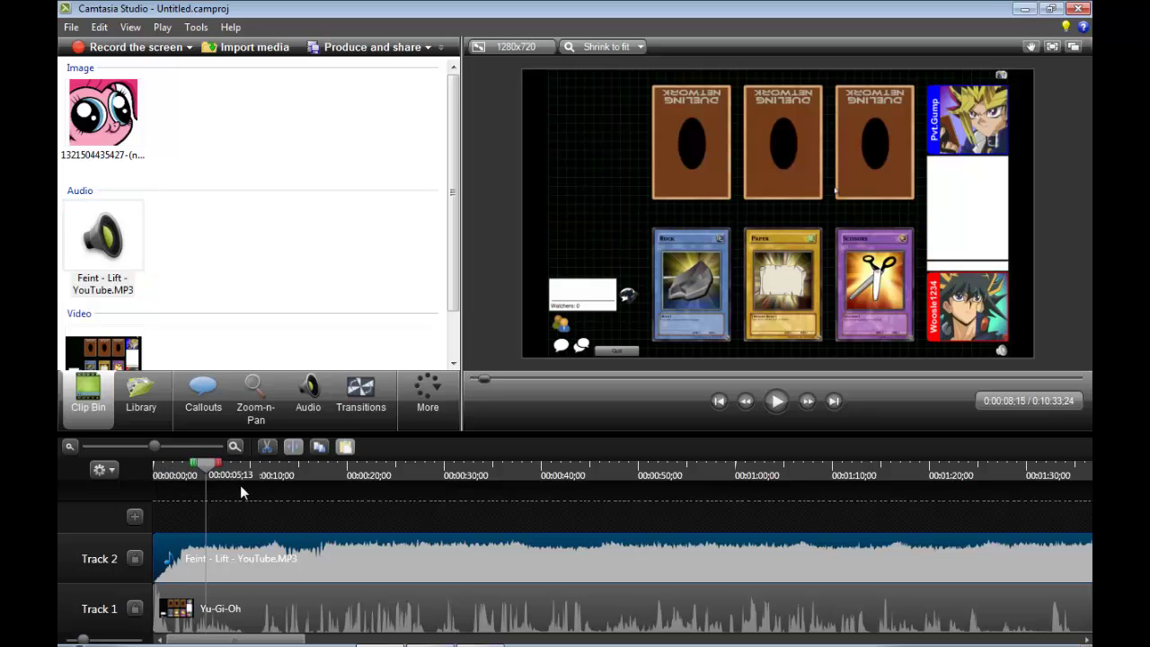
{"action": "left_click", "coordinate": [298, 470]}
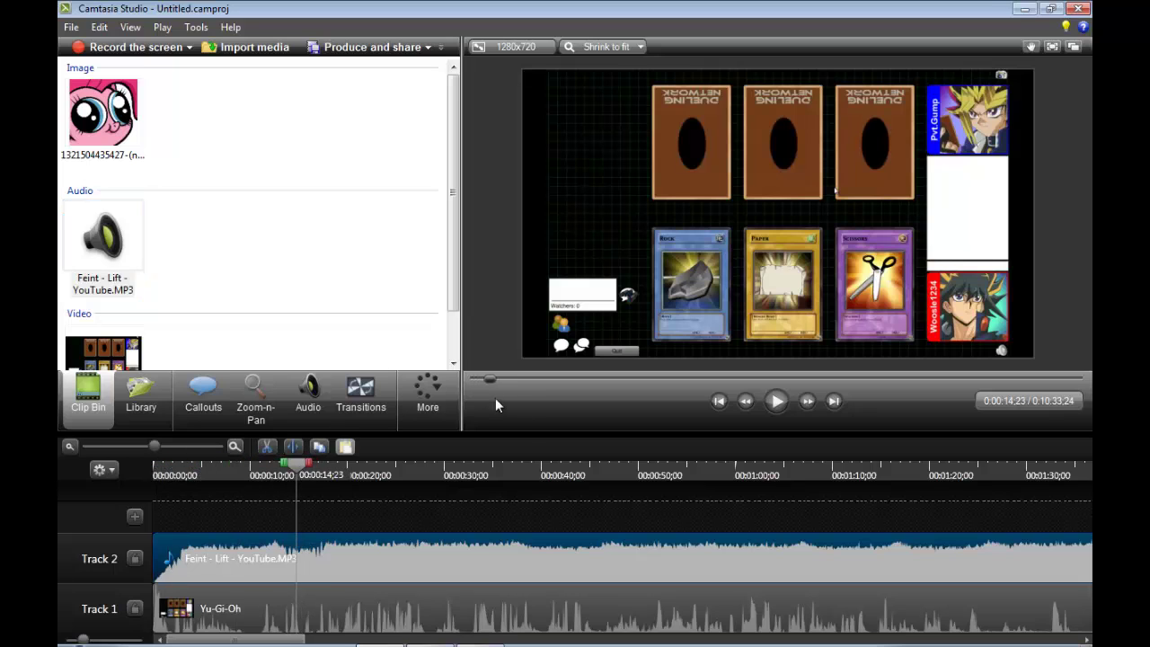
{"action": "left_click_drag", "start_coordinate": [489, 377], "coordinate": [516, 384]}
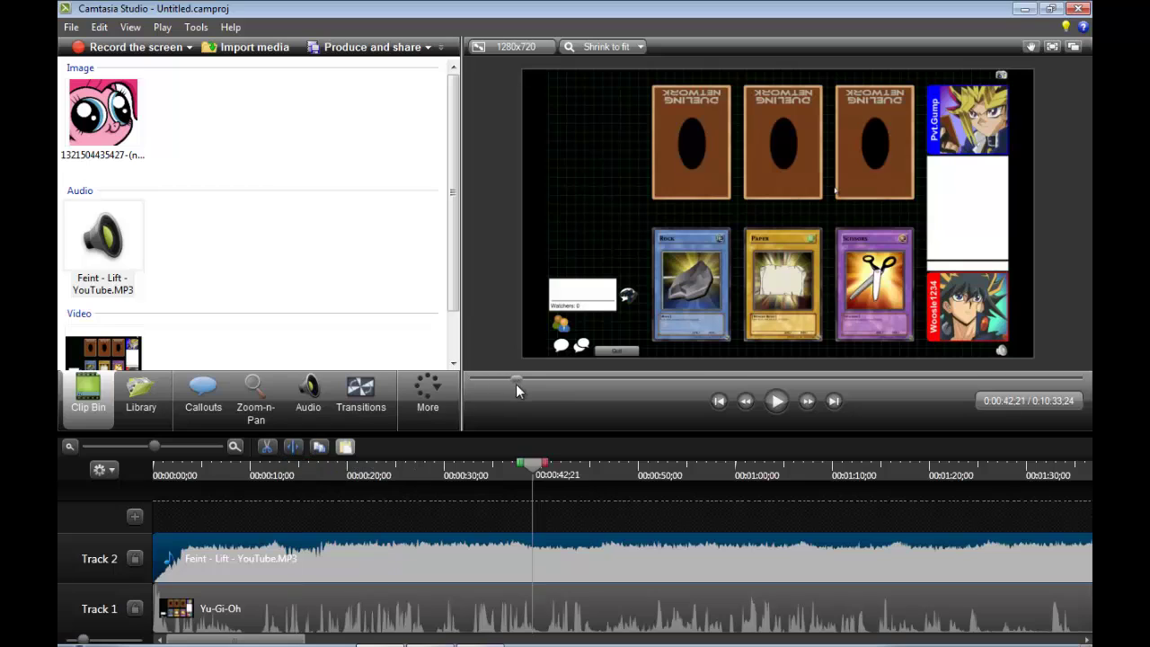
{"action": "left_click", "coordinate": [565, 477]}
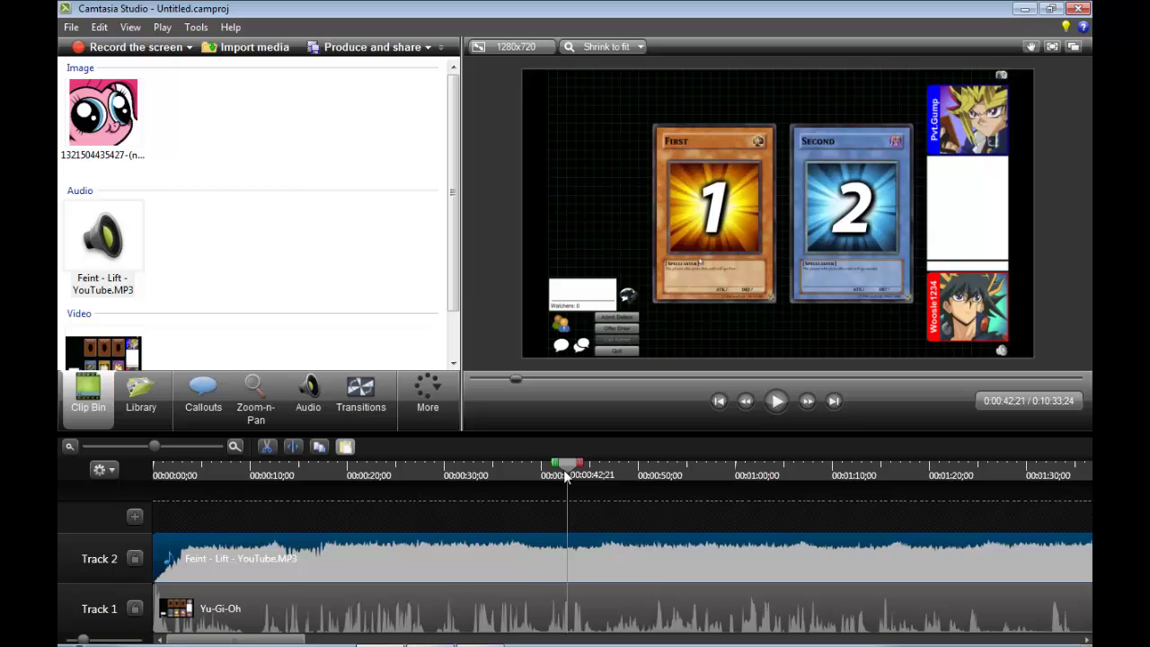
{"action": "left_click_drag", "start_coordinate": [563, 469], "coordinate": [499, 476]}
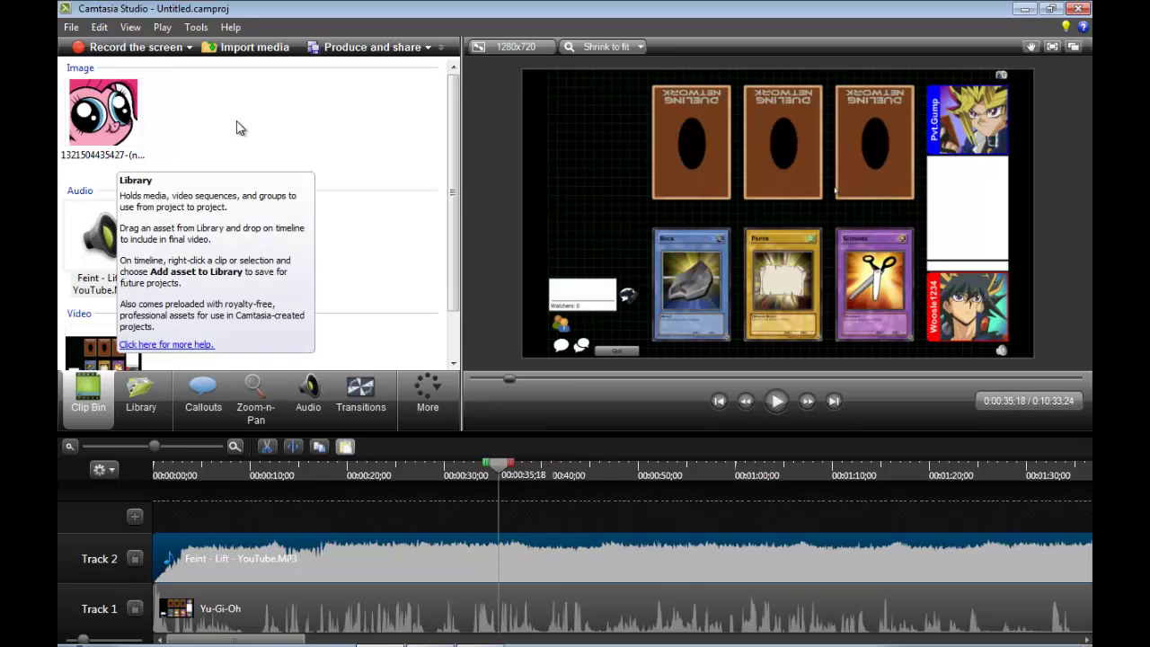
Add the pink pony image at the playhead and enlarge it over the cards on the canvas.
{"action": "left_click", "coordinate": [87, 127]}
{"action": "right_click", "coordinate": [87, 127]}
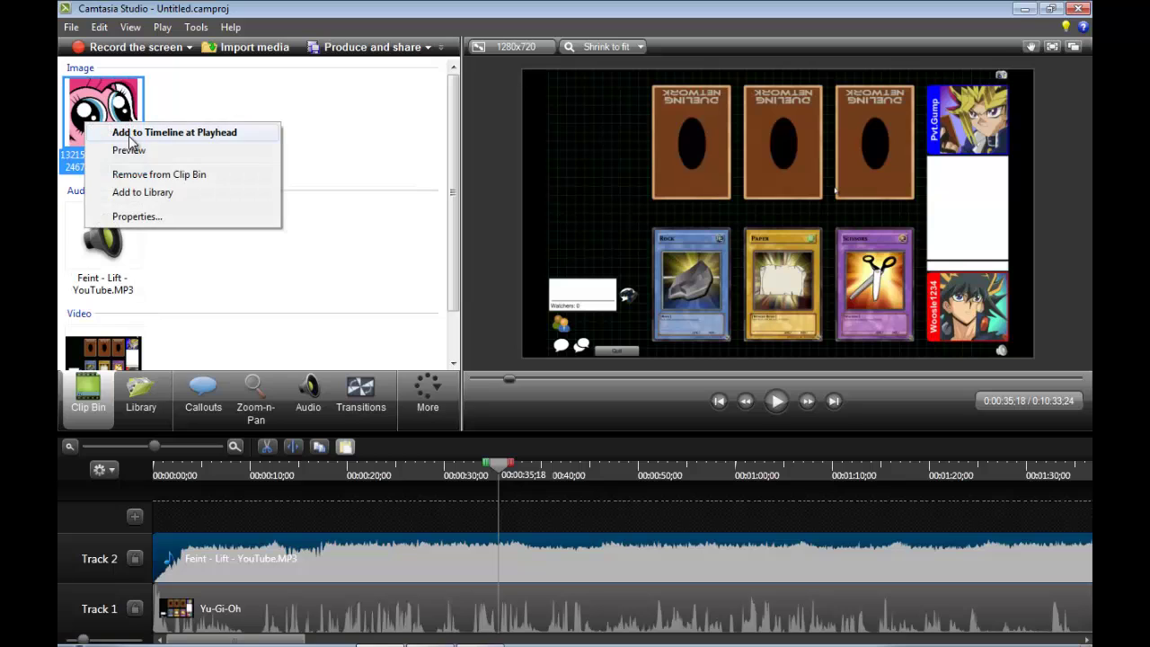
{"action": "left_click", "coordinate": [129, 136]}
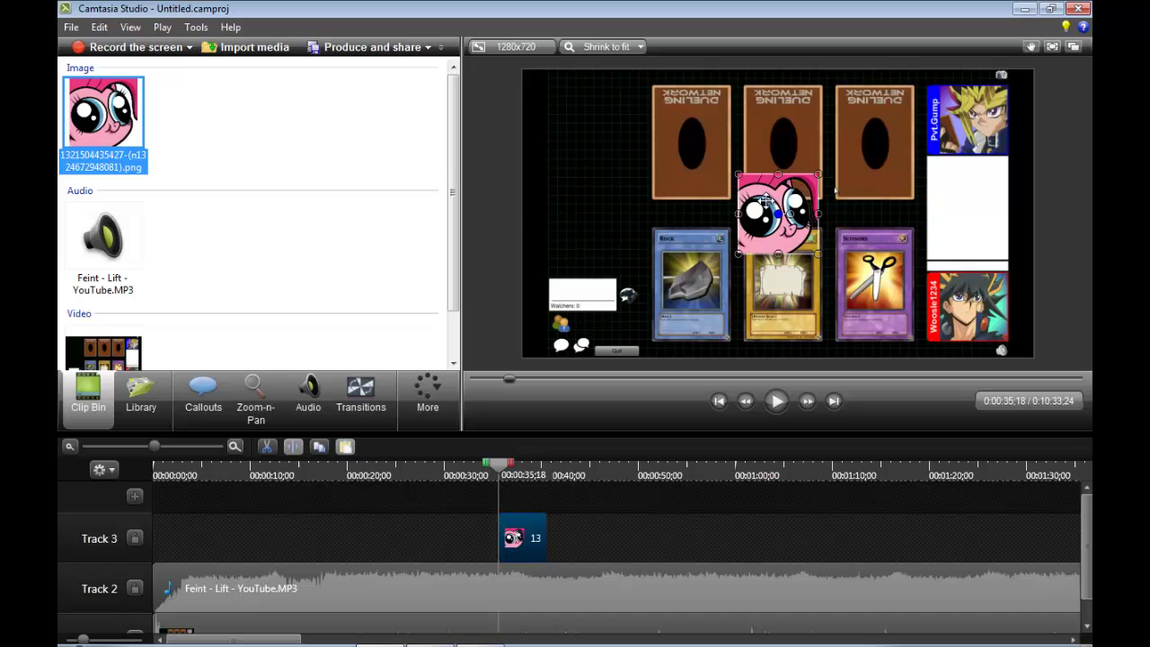
{"action": "left_click_drag", "start_coordinate": [764, 200], "coordinate": [642, 145]}
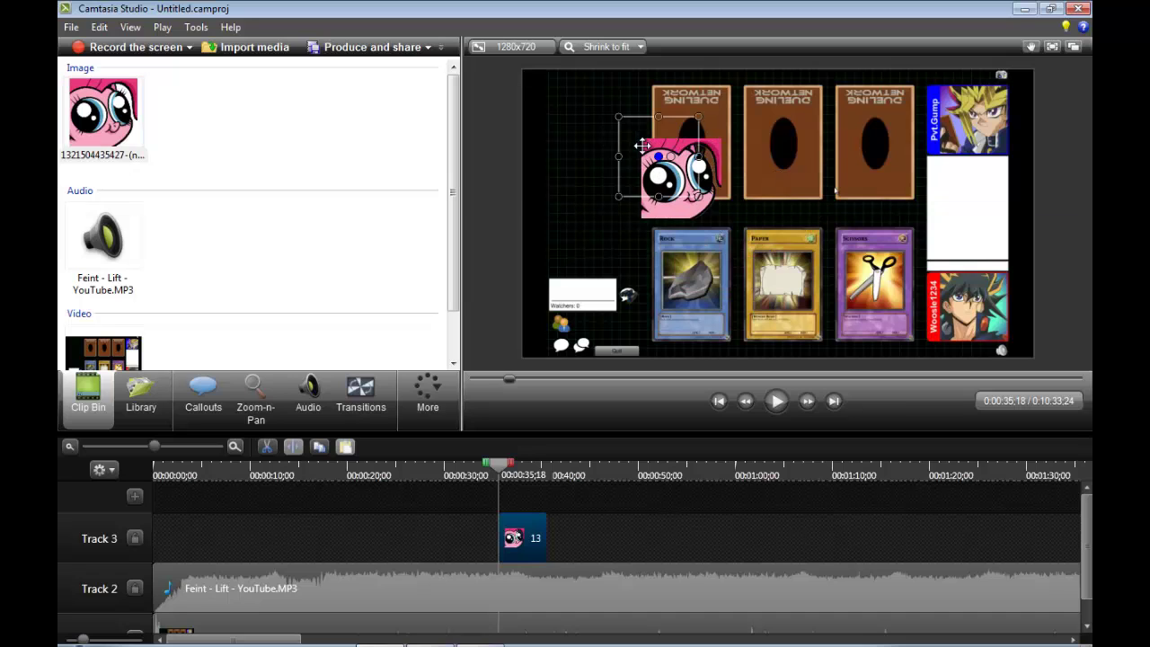
{"action": "left_click_drag", "start_coordinate": [699, 199], "coordinate": [833, 339]}
{"action": "left_click_drag", "start_coordinate": [761, 231], "coordinate": [795, 214]}
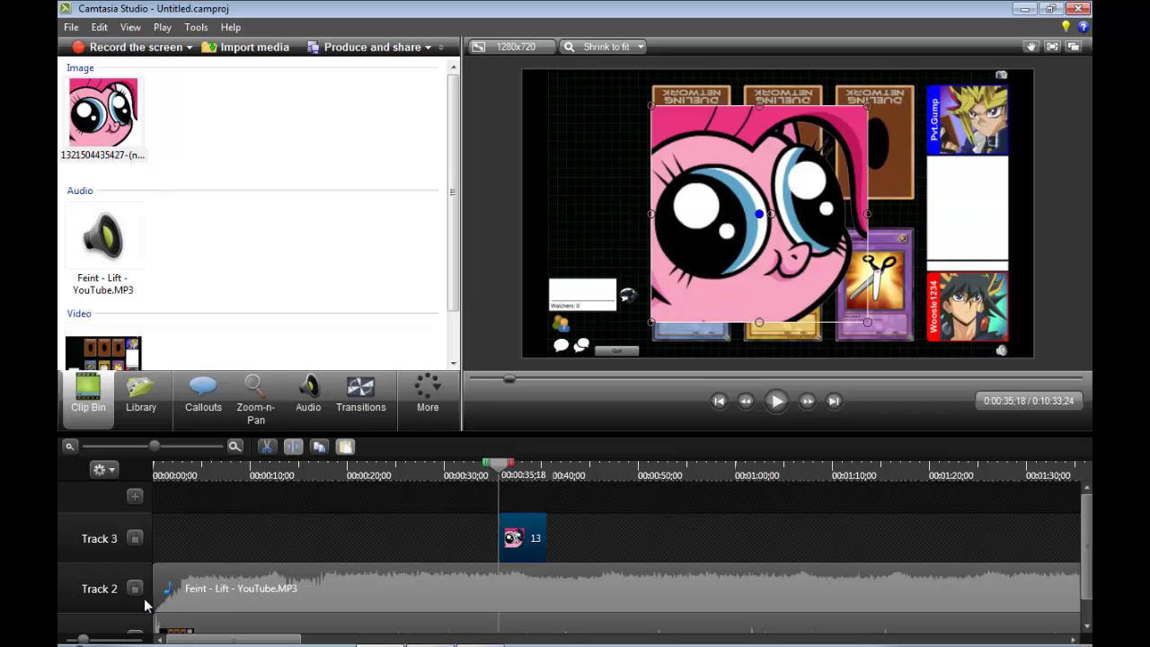
Trim the MP3 to start later, lengthen the Track 3 image clip, and show the Library.
{"action": "left_click_drag", "start_coordinate": [155, 586], "coordinate": [245, 586]}
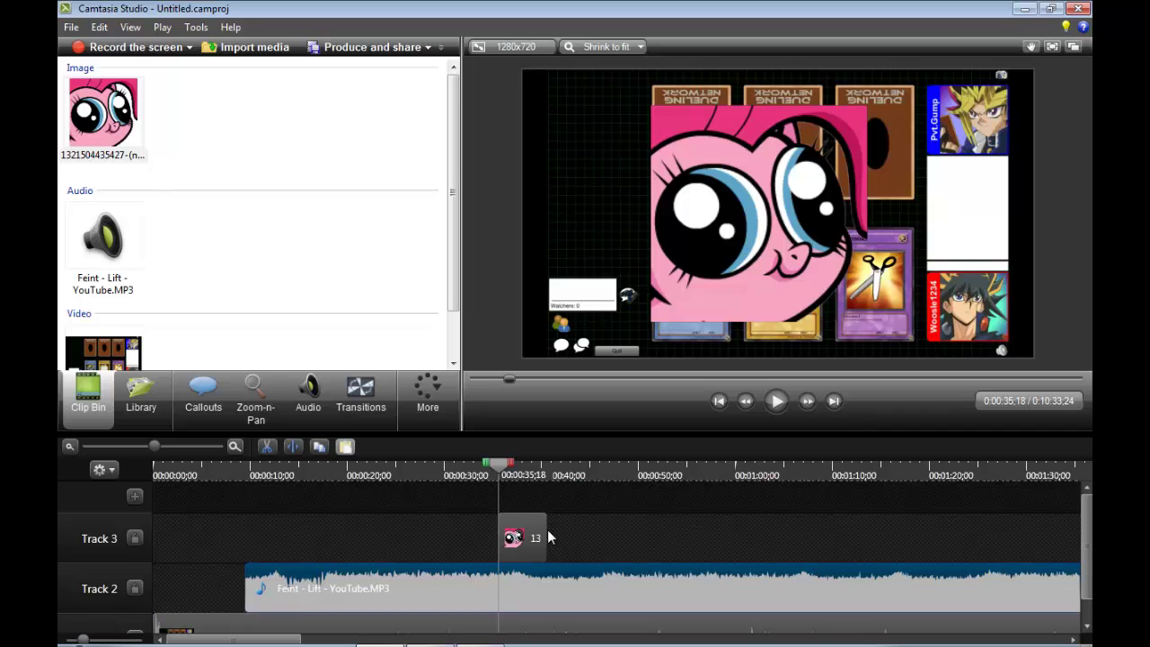
{"action": "left_click_drag", "start_coordinate": [548, 532], "coordinate": [780, 545]}
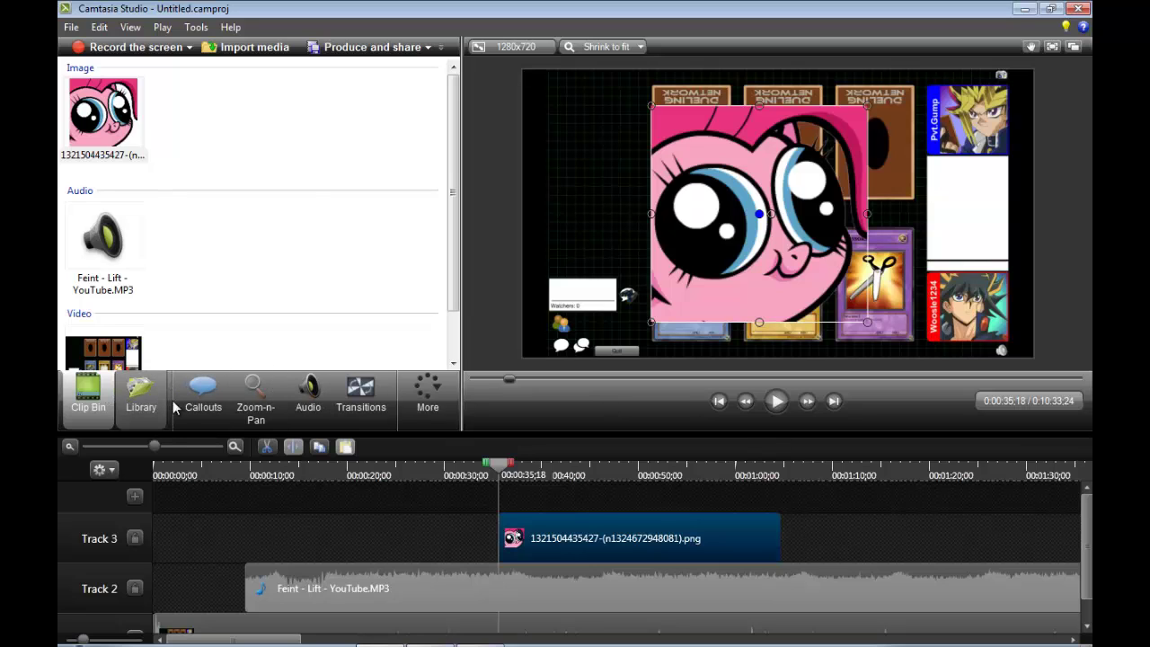
{"action": "mouse_move", "coordinate": [525, 517]}
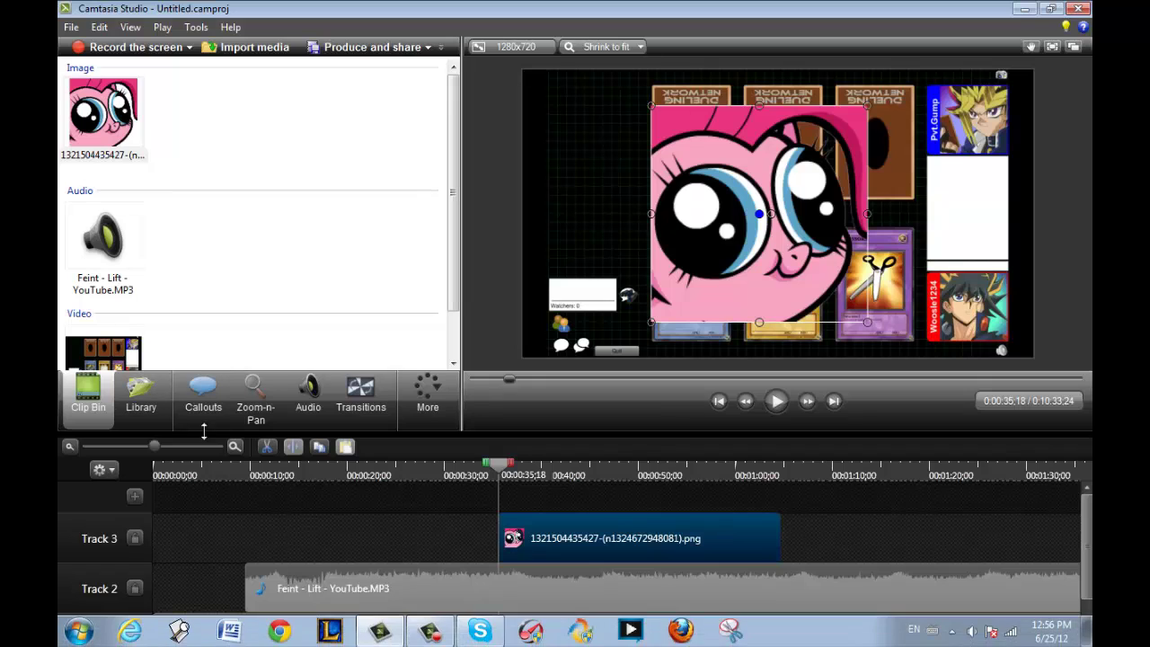
{"action": "left_click", "coordinate": [141, 395]}
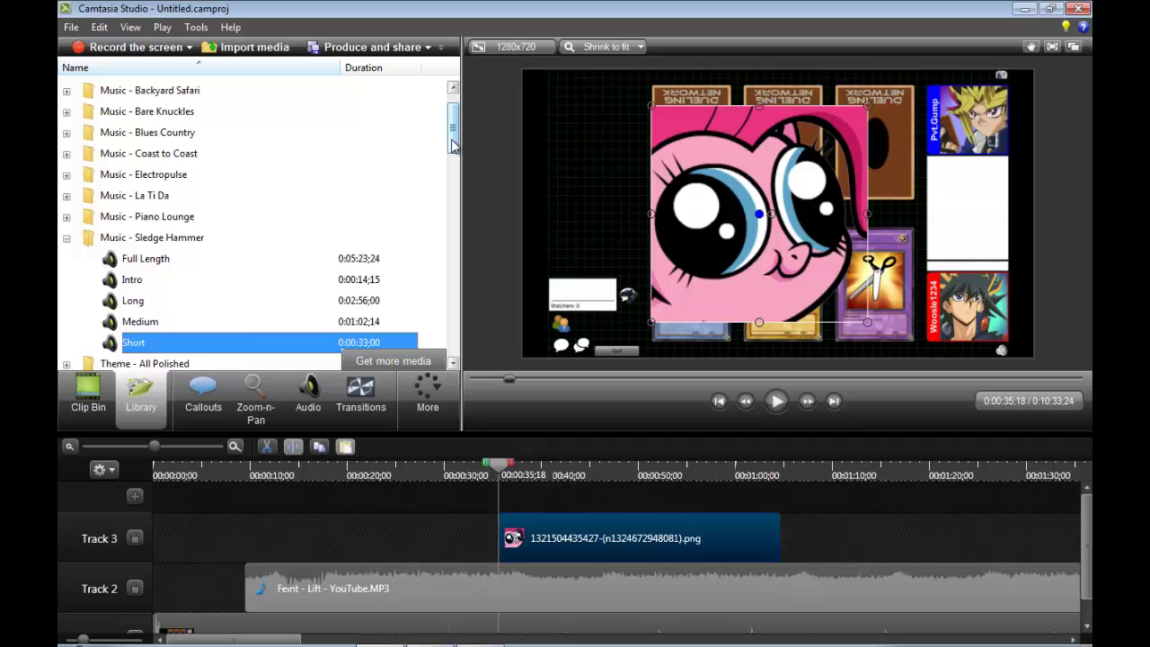
{"action": "left_click_drag", "start_coordinate": [454, 148], "coordinate": [459, 100]}
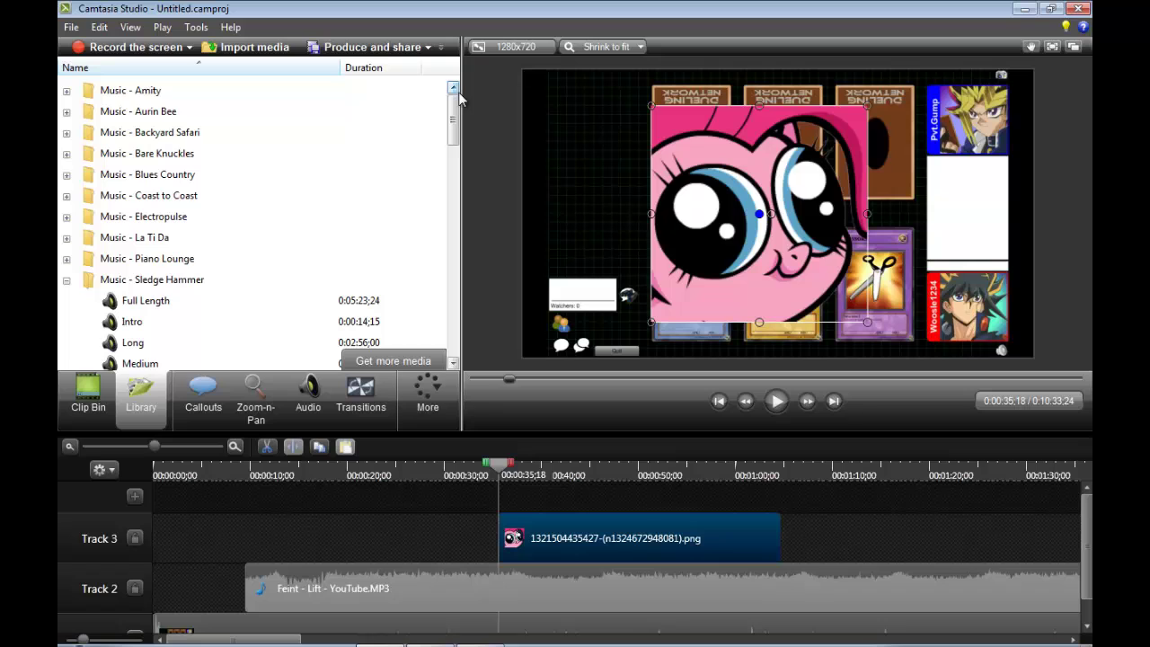
{"action": "left_click", "coordinate": [70, 281]}
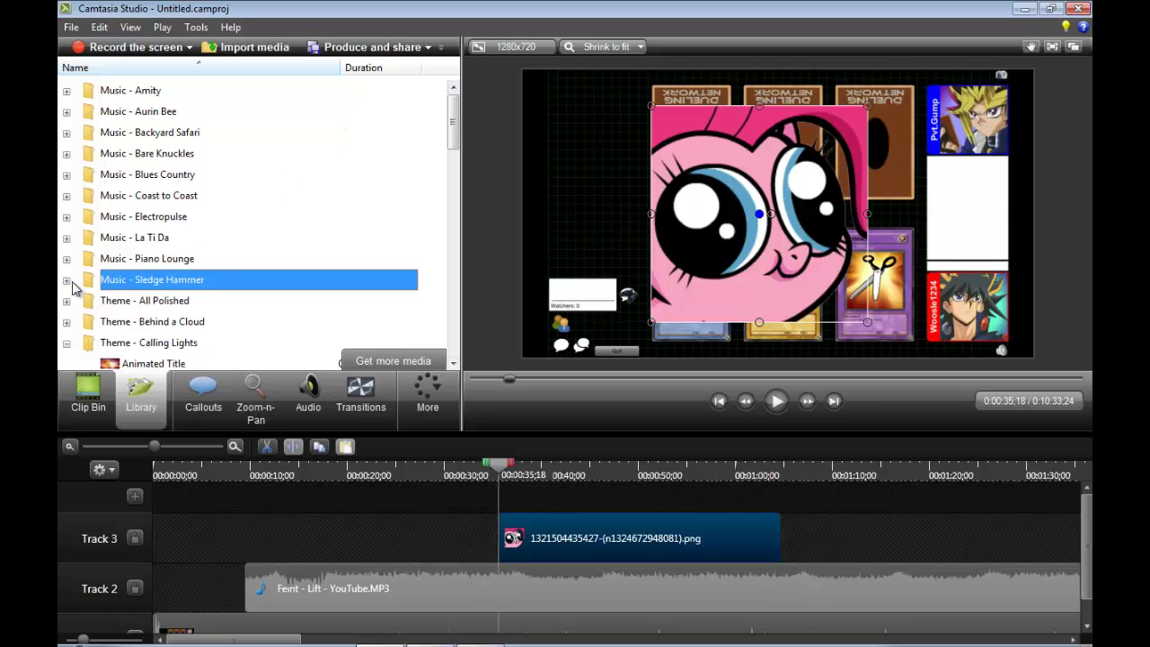
{"action": "scroll", "coordinate": [74, 286], "scroll_direction": "down", "scroll_amount": 1}
{"action": "left_click", "coordinate": [66, 280]}
{"action": "scroll", "coordinate": [69, 225], "scroll_direction": "down", "scroll_amount": 2}
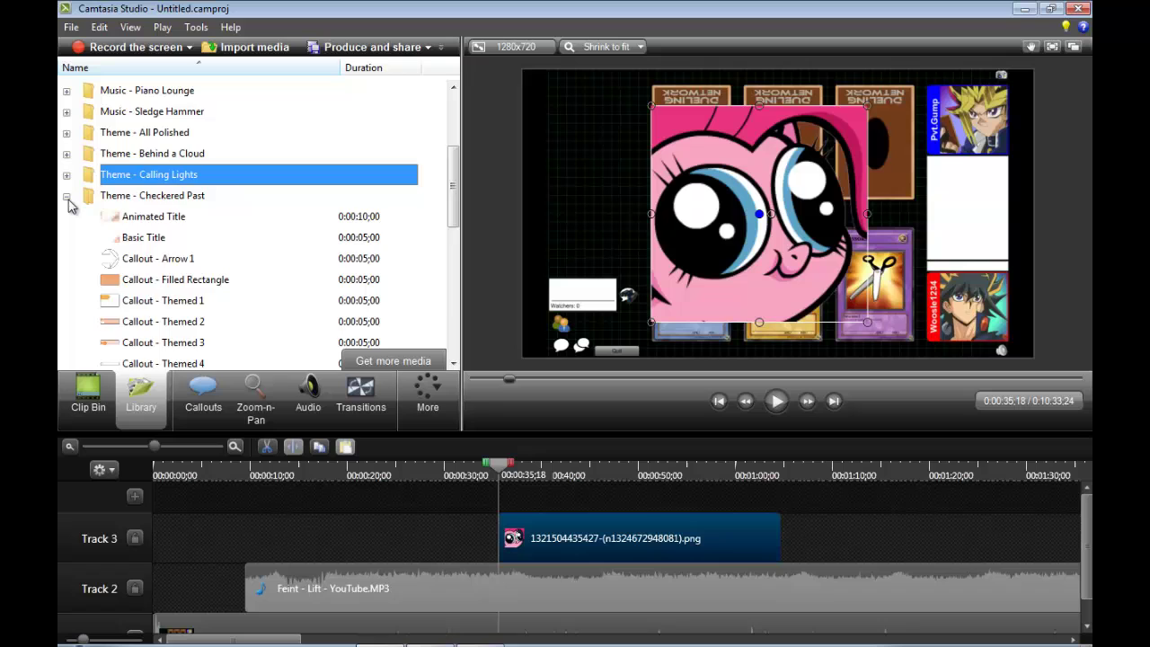
{"action": "left_click", "coordinate": [67, 199]}
{"action": "scroll", "coordinate": [71, 225], "scroll_direction": "down", "scroll_amount": 2}
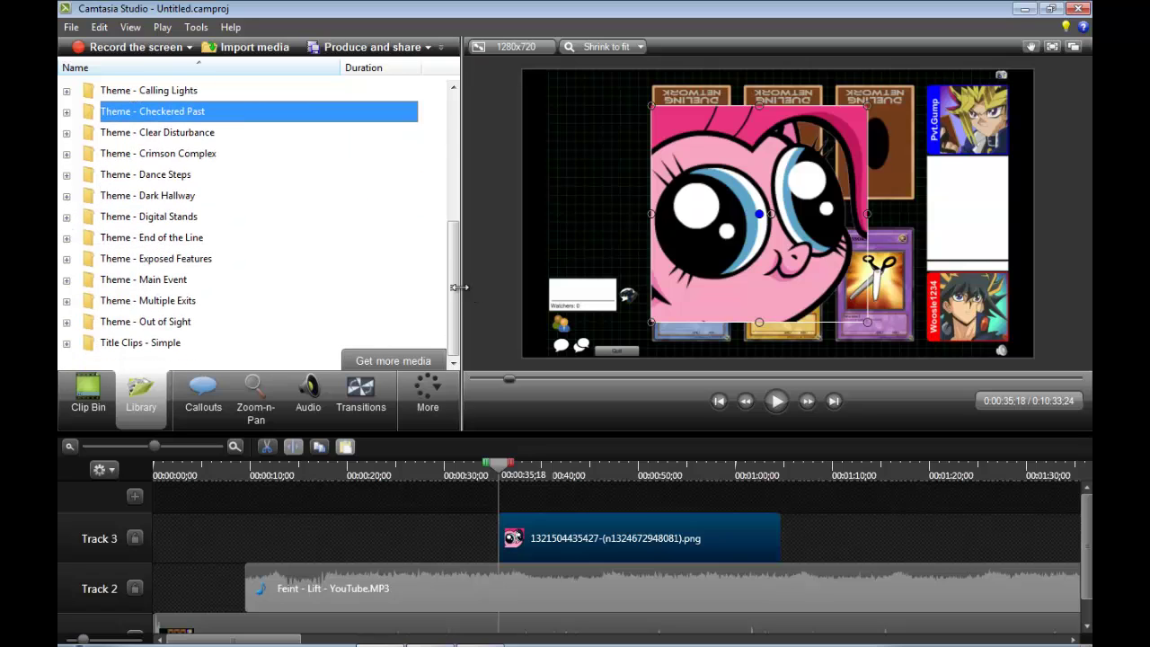
{"action": "left_click_drag", "start_coordinate": [458, 288], "coordinate": [431, 138]}
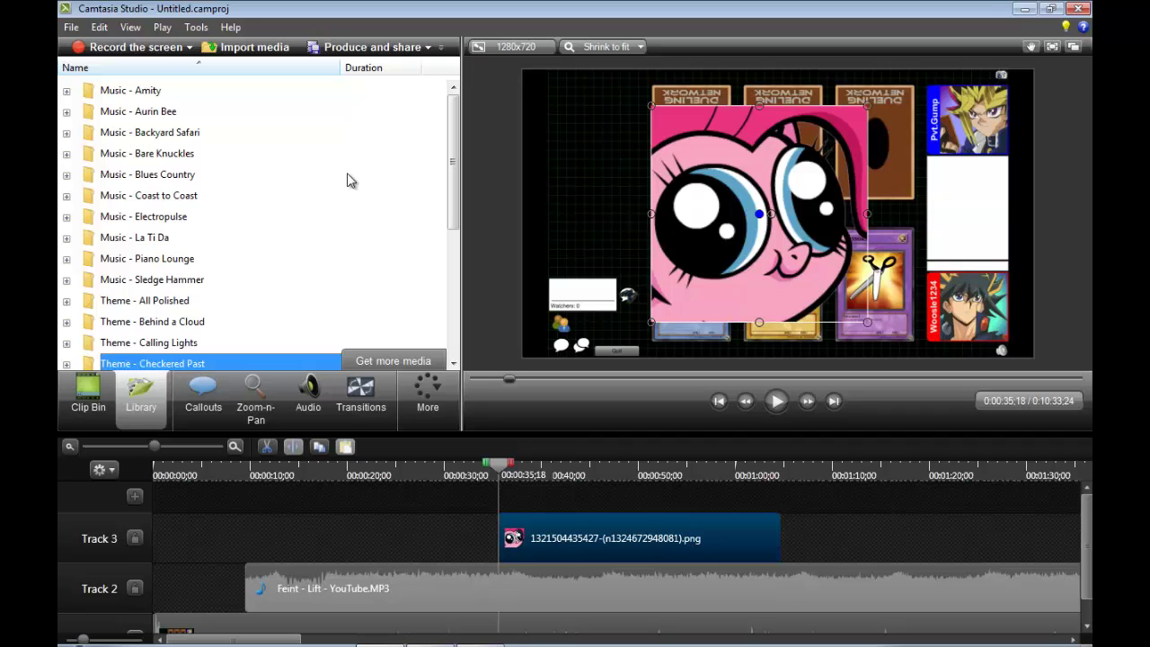
{"action": "left_click", "coordinate": [153, 93]}
{"action": "double_click", "coordinate": [154, 93]}
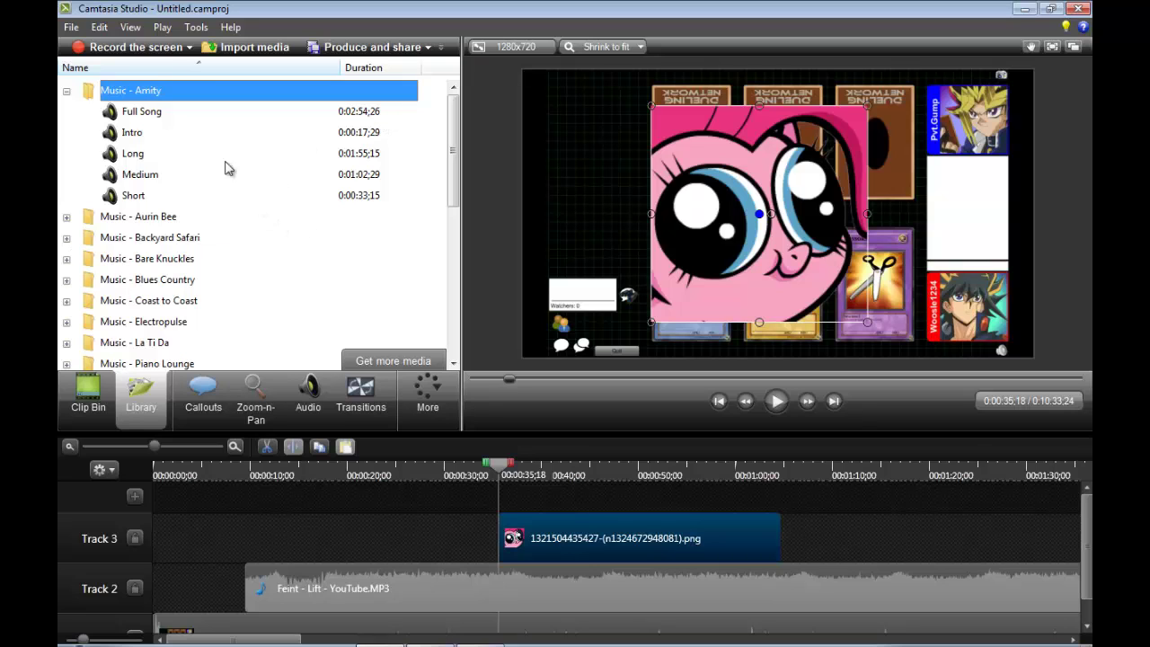
{"action": "left_click", "coordinate": [66, 91]}
{"action": "scroll", "coordinate": [81, 135], "scroll_direction": "down", "scroll_amount": 1}
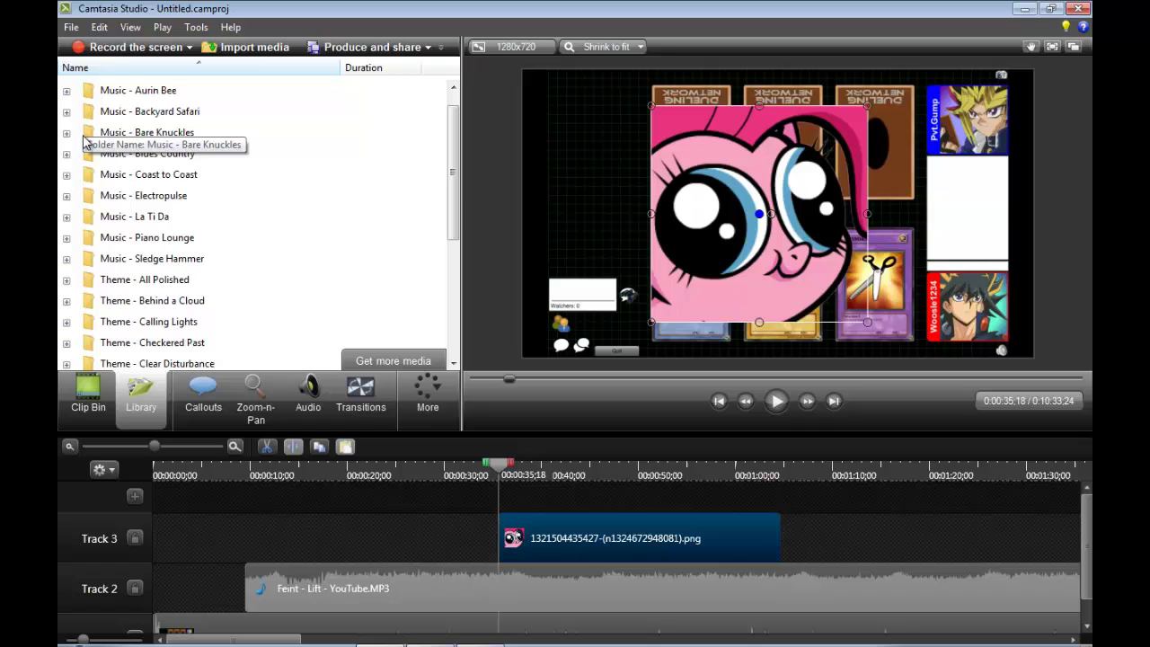
Expand and browse the Theme - All Polished folder, then collapse it.
{"action": "left_click", "coordinate": [66, 279]}
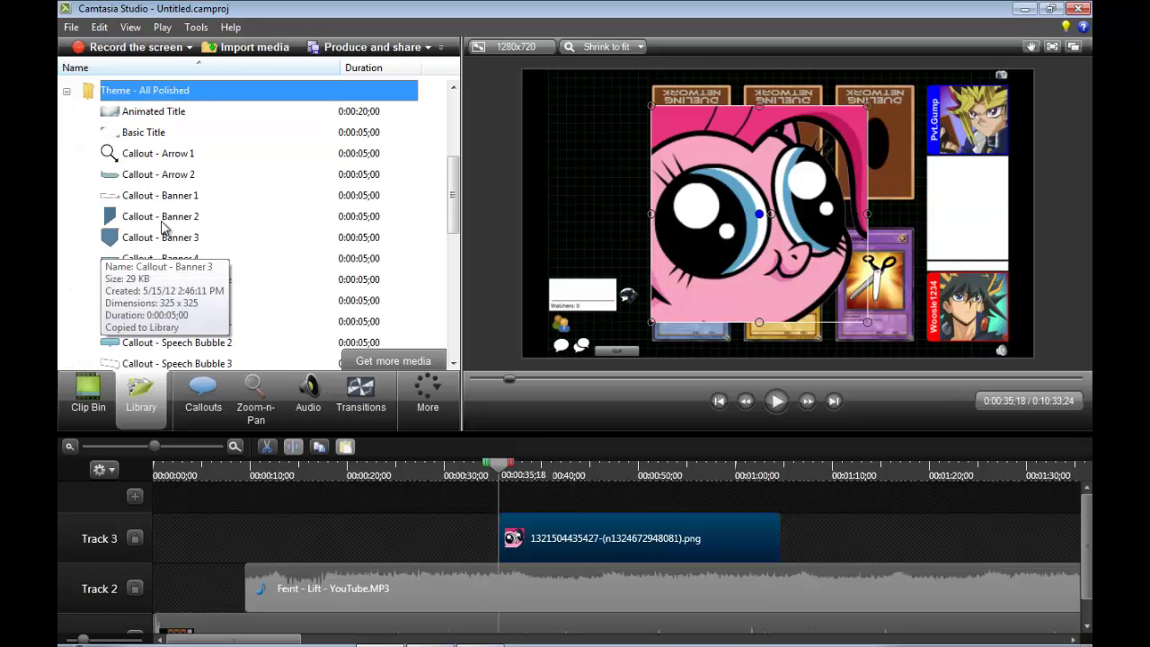
{"action": "scroll", "coordinate": [460, 203], "scroll_direction": "down", "scroll_amount": 3}
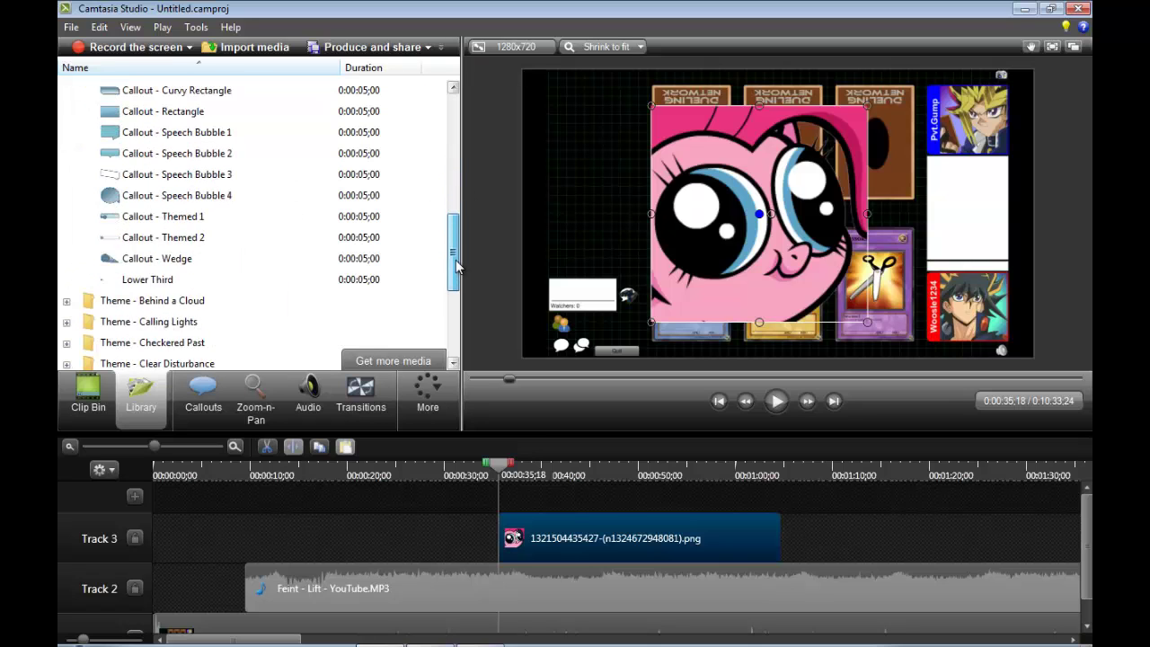
{"action": "scroll", "coordinate": [462, 202], "scroll_direction": "up", "scroll_amount": 4}
{"action": "scroll", "coordinate": [463, 194], "scroll_direction": "up", "scroll_amount": 1}
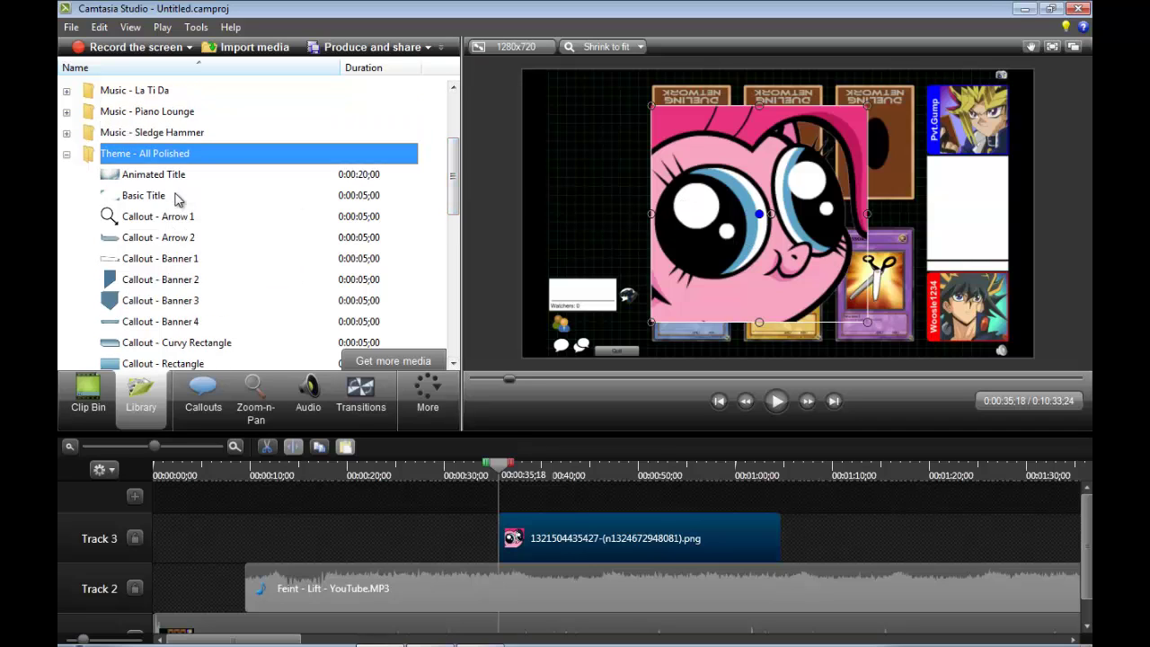
{"action": "left_click_drag", "start_coordinate": [454, 192], "coordinate": [456, 221]}
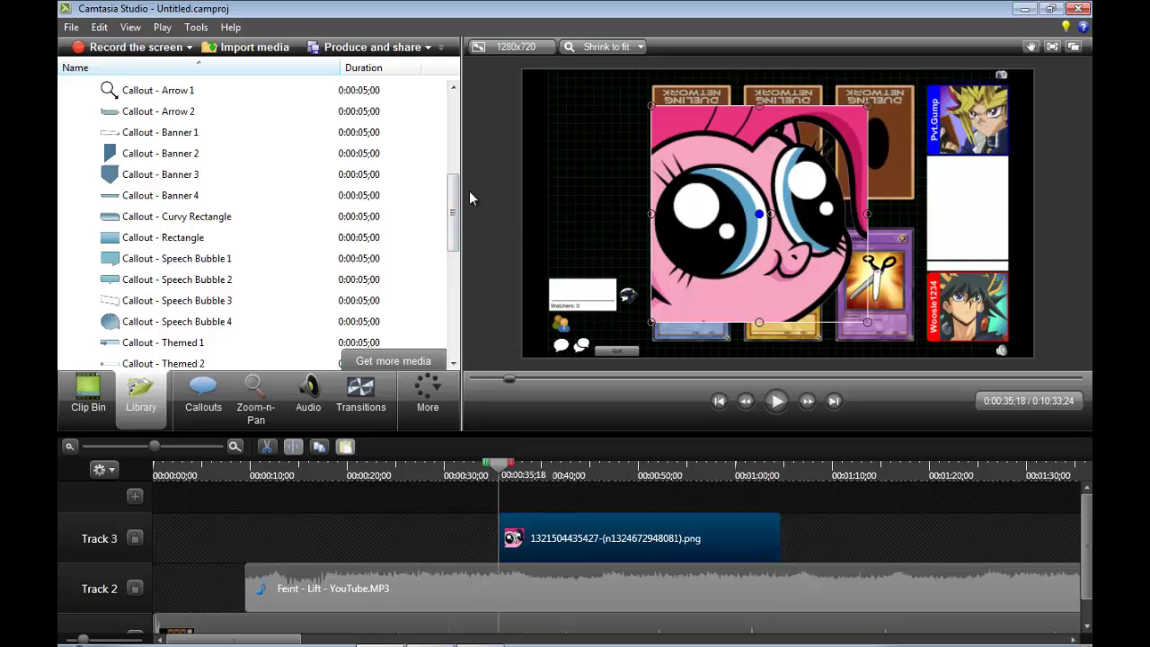
{"action": "scroll", "coordinate": [454, 215], "scroll_direction": "up", "scroll_amount": 2}
{"action": "left_click", "coordinate": [66, 155]}
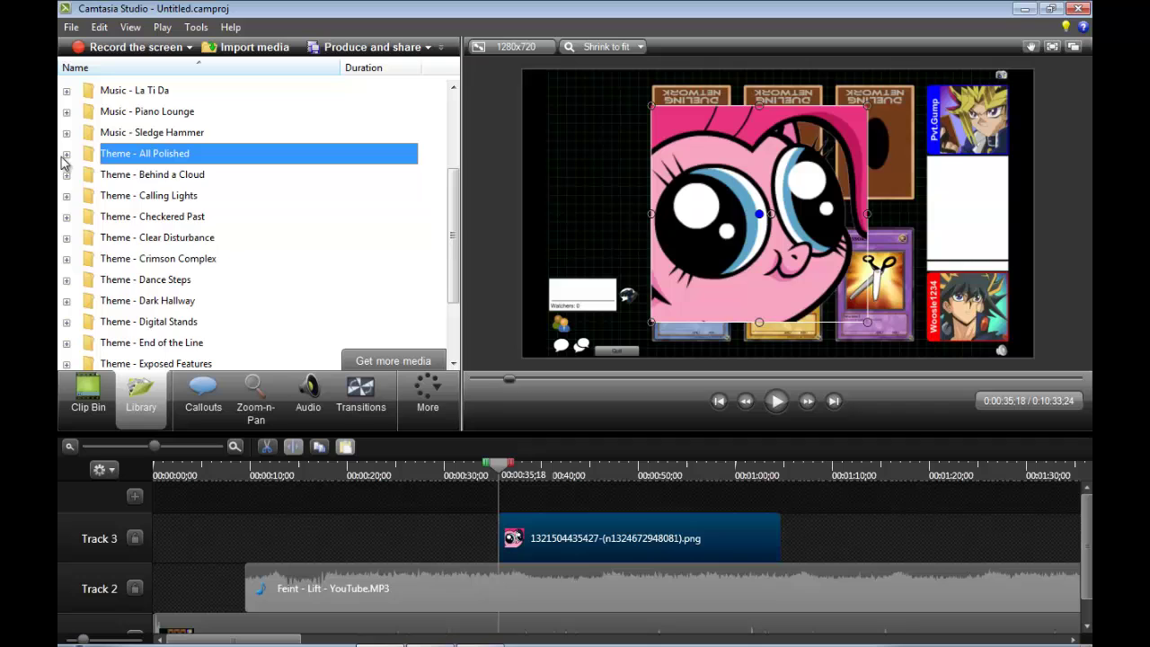
{"action": "scroll", "coordinate": [82, 206], "scroll_direction": "down", "scroll_amount": 2}
{"action": "scroll", "coordinate": [93, 215], "scroll_direction": "up", "scroll_amount": 1}
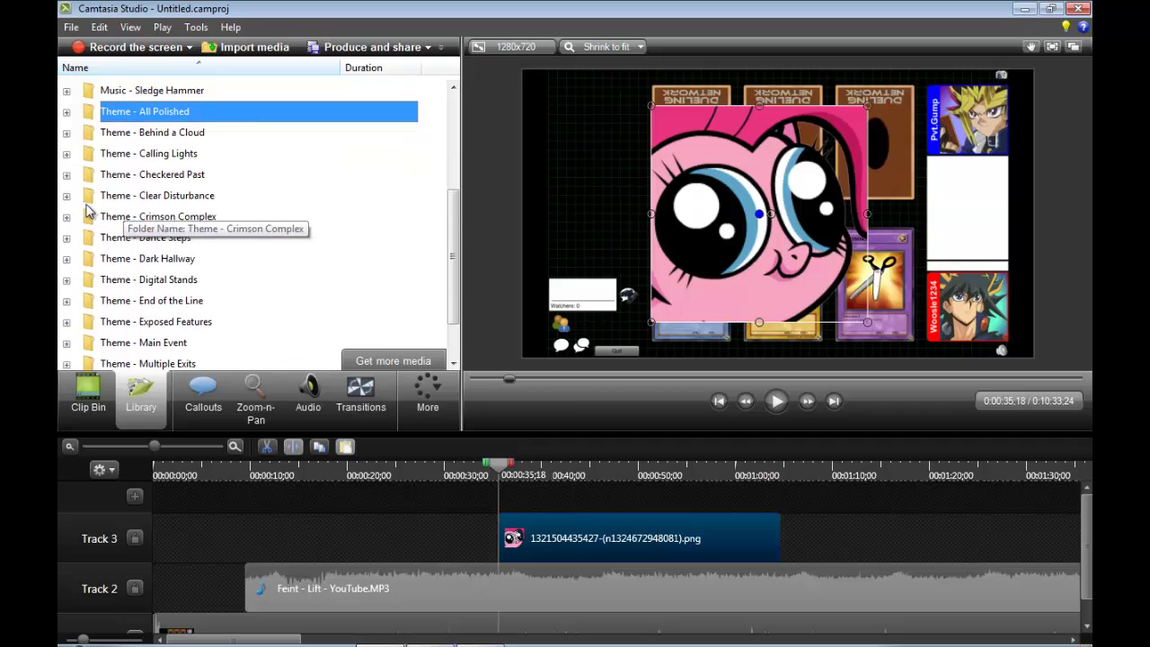
Expand the Title Clips - Simple folder and slightly shorten the Track 3 image clip.
{"action": "left_click", "coordinate": [66, 193]}
{"action": "left_click", "coordinate": [67, 91]}
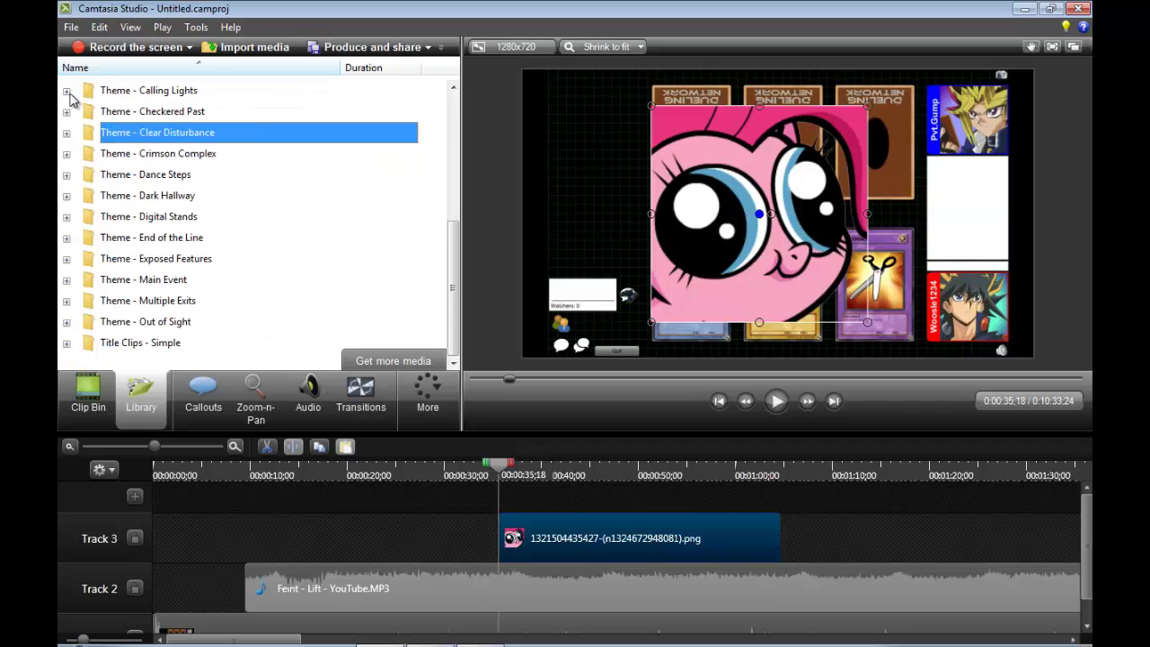
{"action": "left_click", "coordinate": [68, 342]}
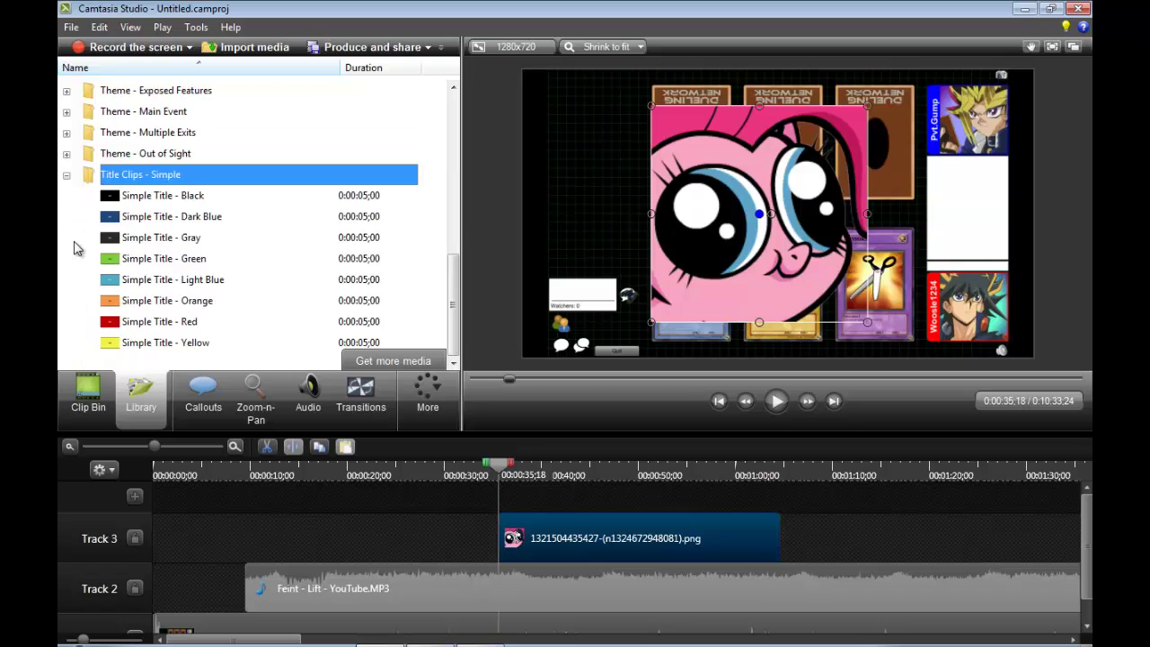
{"action": "scroll", "coordinate": [326, 225], "scroll_direction": "up", "scroll_amount": 3}
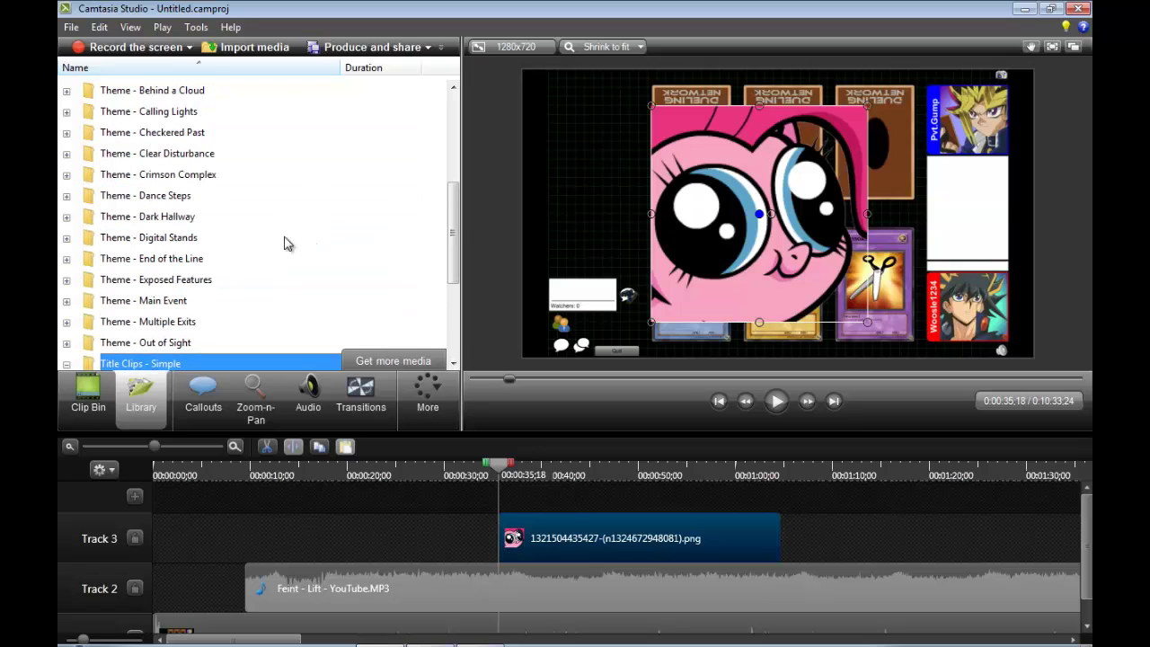
{"action": "scroll", "coordinate": [169, 232], "scroll_direction": "down", "scroll_amount": 1}
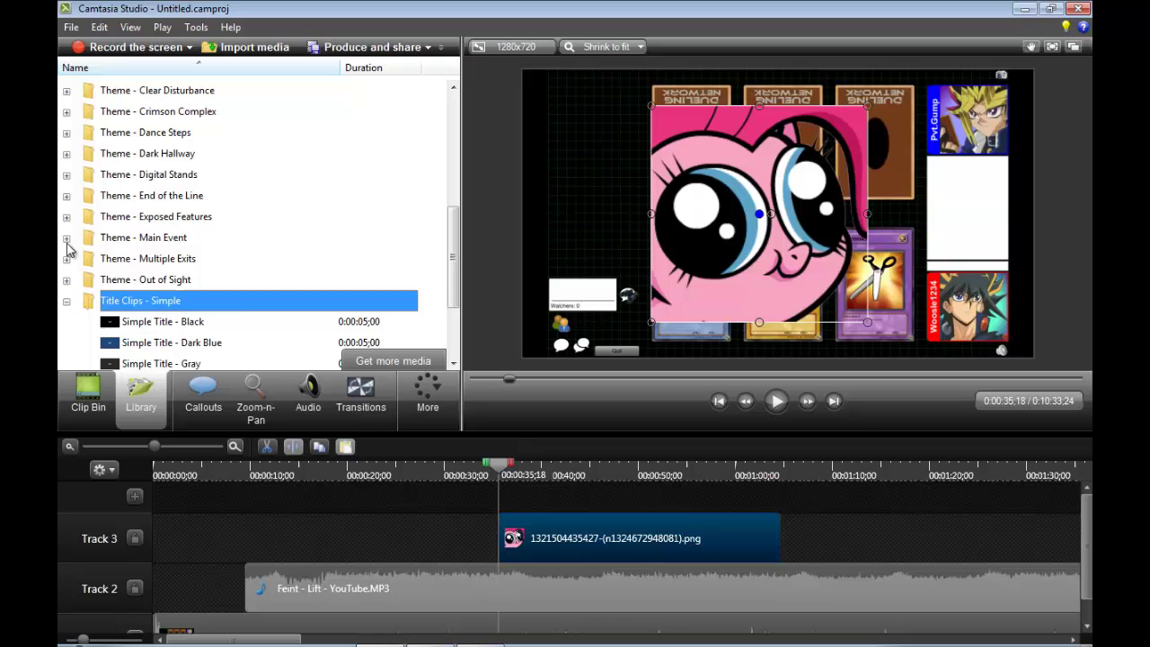
{"action": "left_click_drag", "start_coordinate": [457, 273], "coordinate": [459, 308]}
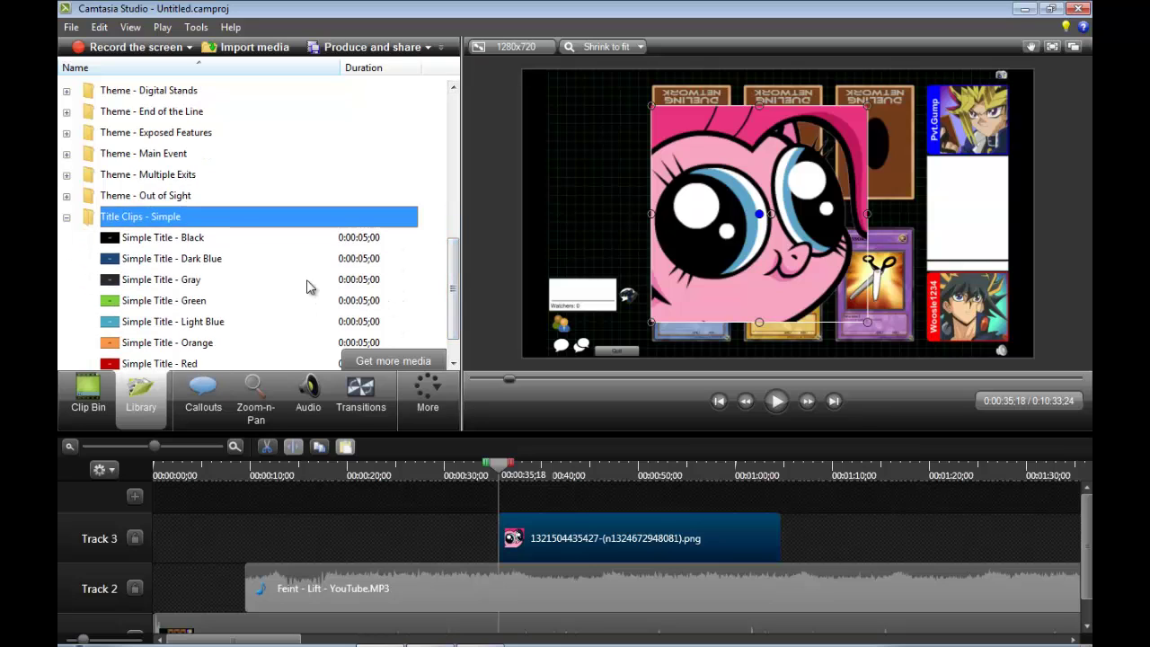
{"action": "scroll", "coordinate": [205, 270], "scroll_direction": "down", "scroll_amount": 1}
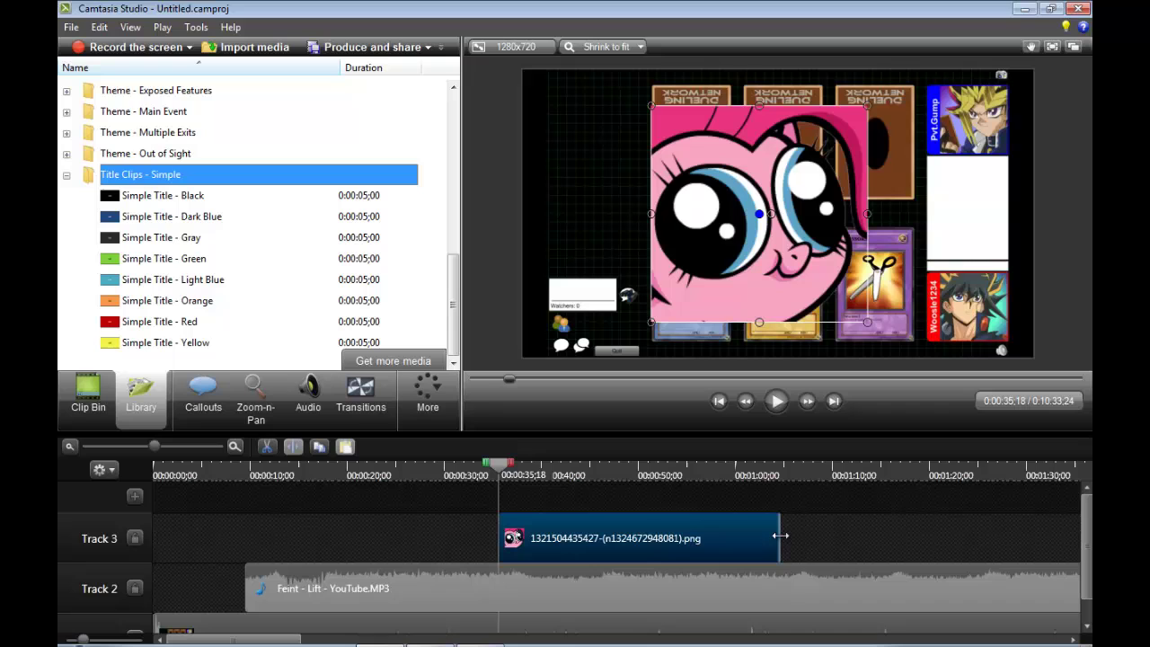
{"action": "mouse_move", "coordinate": [778, 537]}
{"action": "left_mouse_down"}
{"action": "mouse_move", "coordinate": [732, 542]}
{"action": "mouse_move", "coordinate": [728, 532]}
{"action": "mouse_move", "coordinate": [774, 536]}
{"action": "left_mouse_up"}
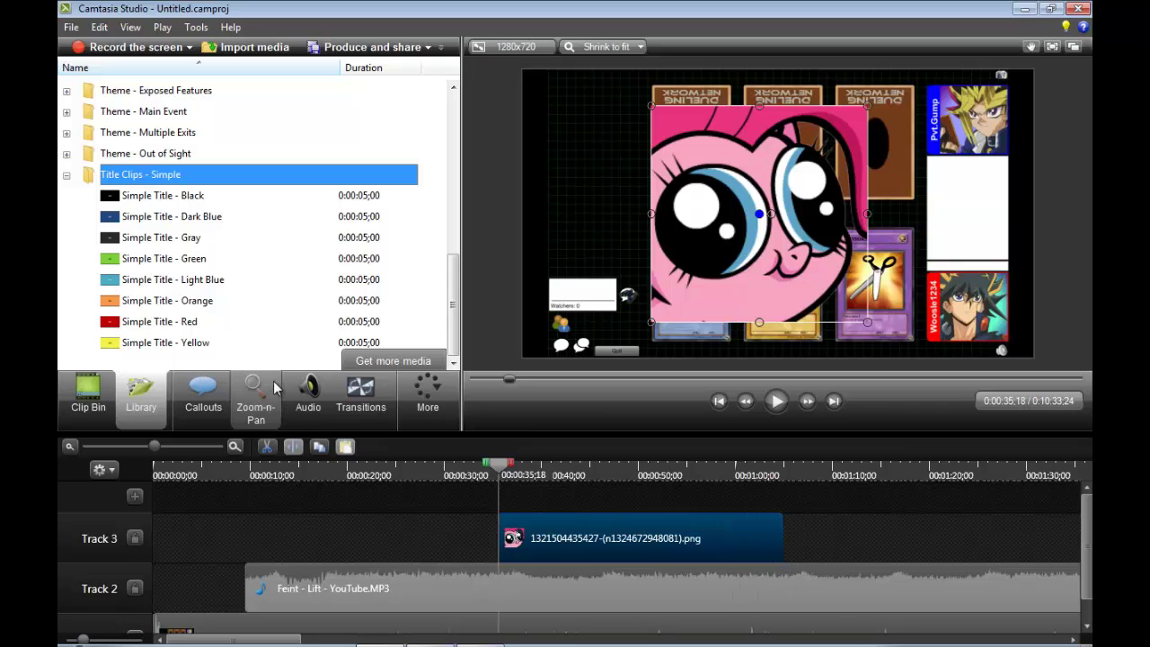
Add a blue arrow callout at about 0:27 from the Callouts tab.
{"action": "left_click", "coordinate": [214, 386]}
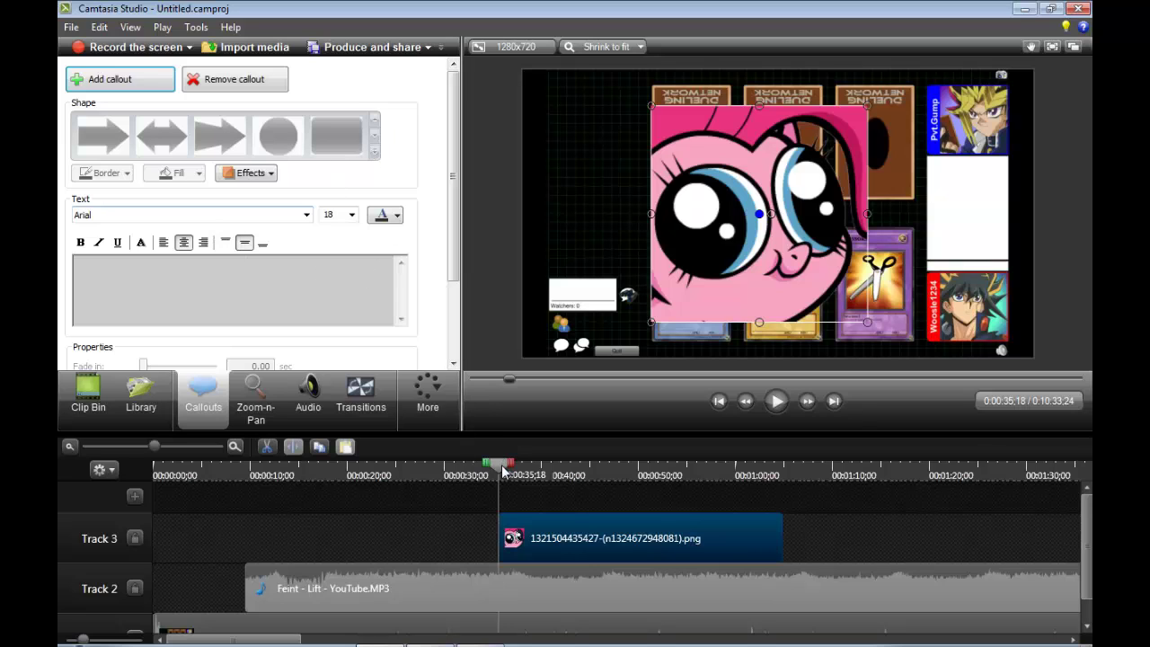
{"action": "left_click_drag", "start_coordinate": [507, 462], "coordinate": [423, 462]}
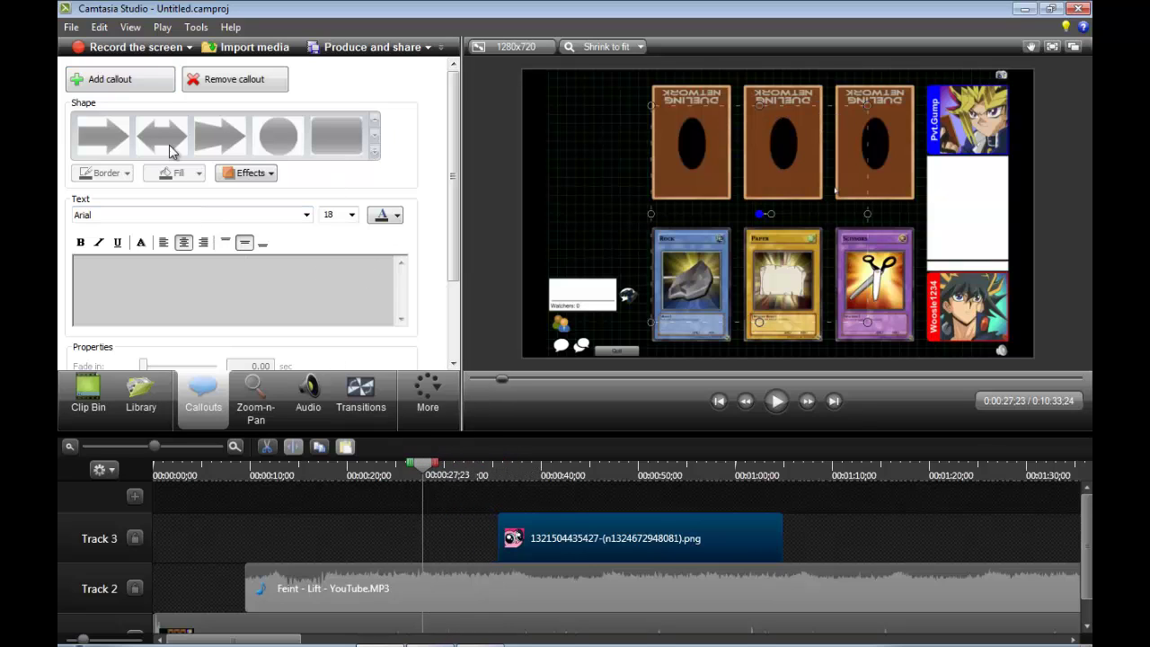
{"action": "left_click", "coordinate": [131, 79]}
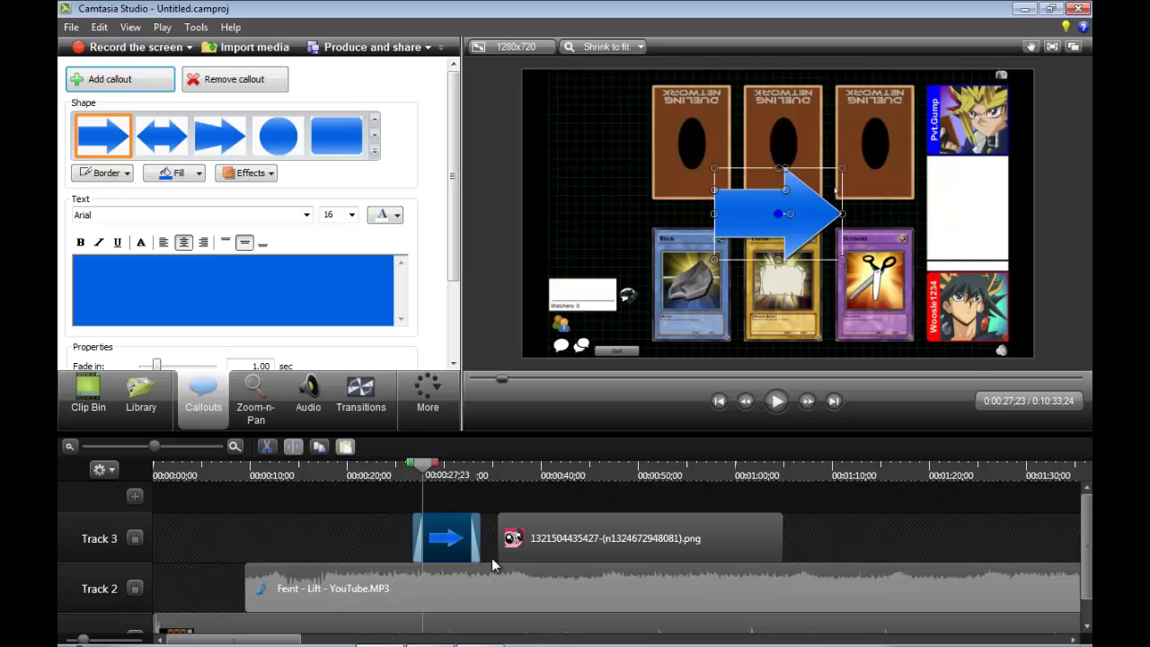
{"action": "scroll", "coordinate": [394, 539], "scroll_direction": "down", "scroll_amount": 1}
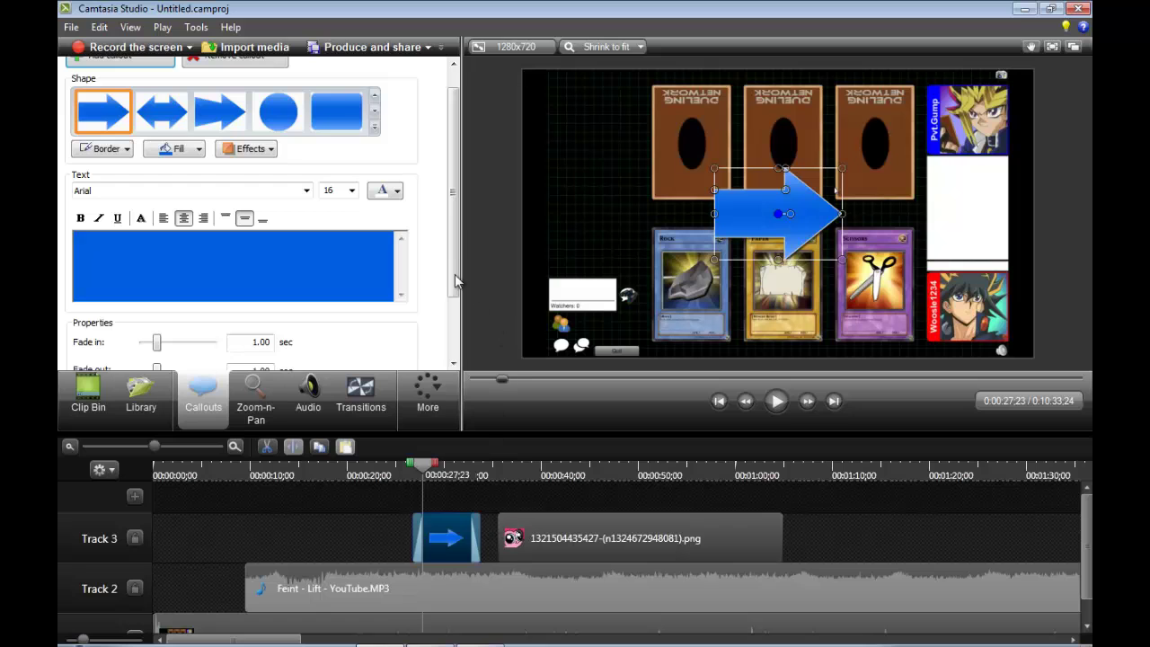
{"action": "left_click_drag", "start_coordinate": [456, 282], "coordinate": [461, 216]}
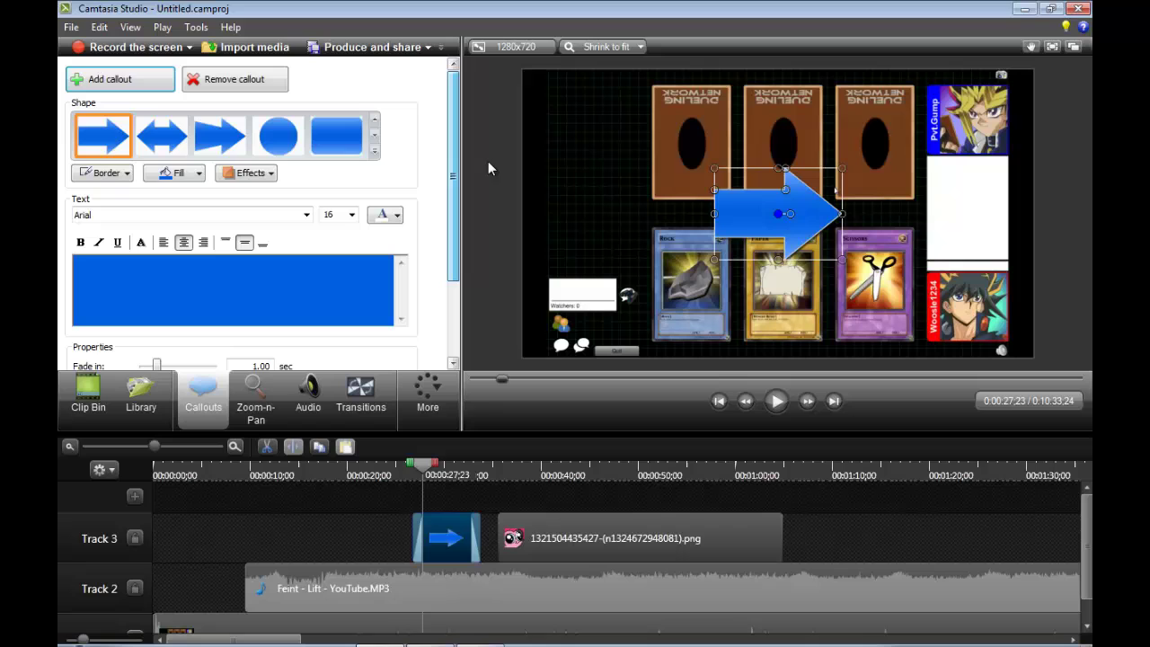
Expand the Callouts Shape gallery to show all Shapes, Sketch Motion and Special callouts.
{"action": "left_click", "coordinate": [376, 150]}
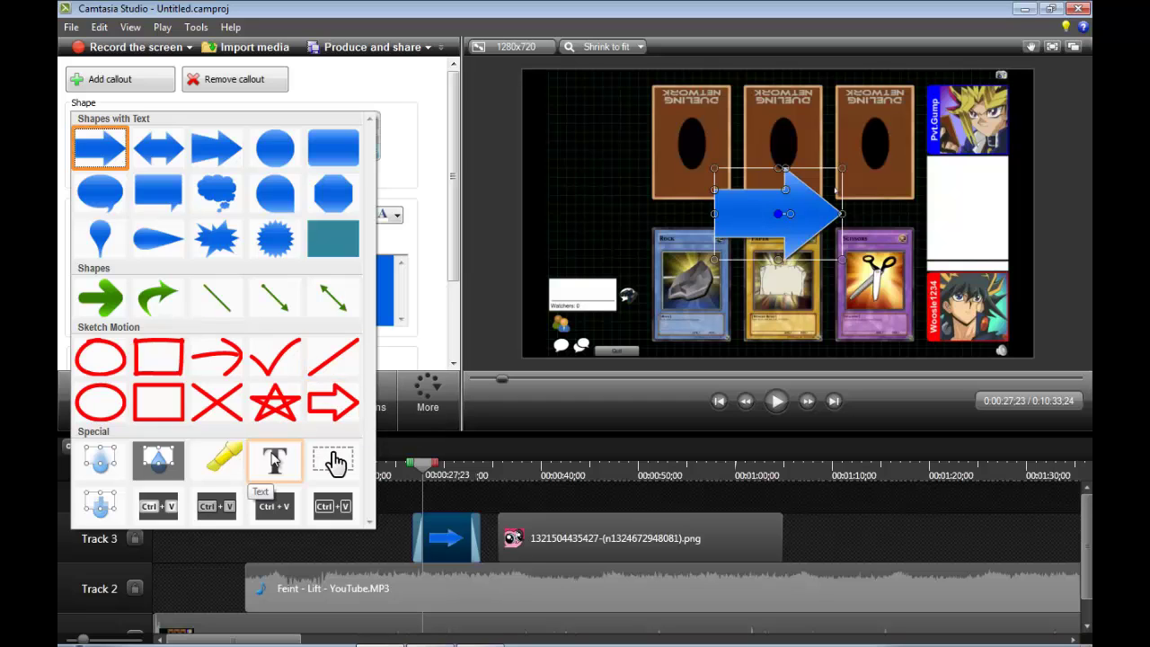
Change the callout to a plain text callout, enlarge it over the cards, and clear placeholder text.
{"action": "left_click", "coordinate": [273, 460]}
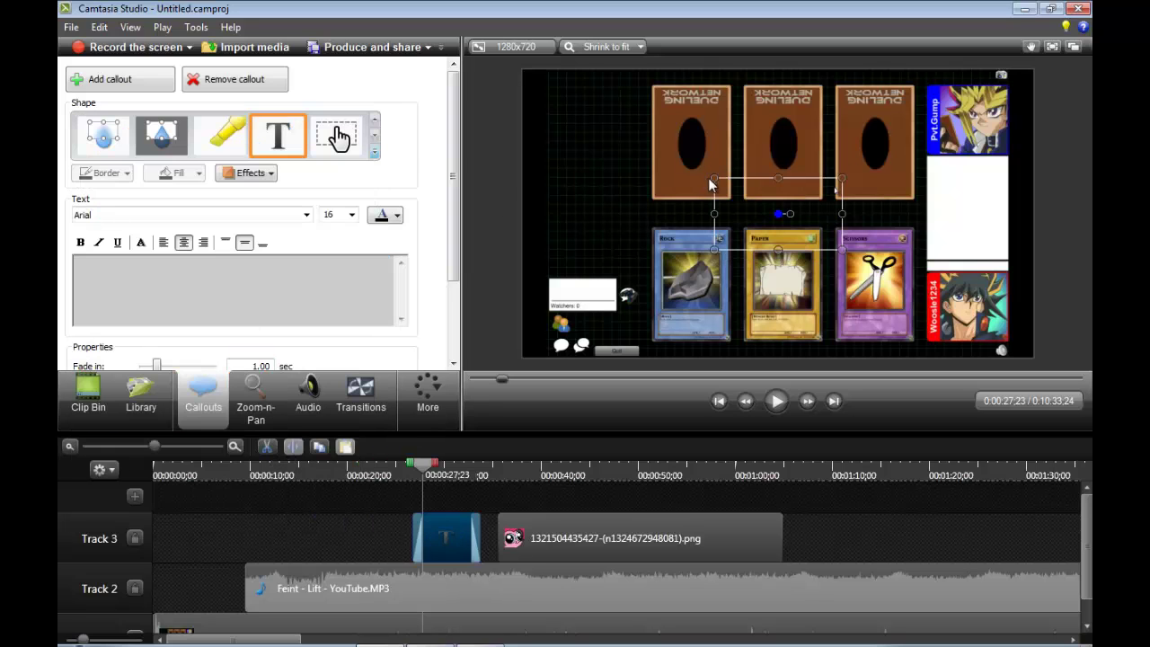
{"action": "left_click_drag", "start_coordinate": [715, 177], "coordinate": [647, 114]}
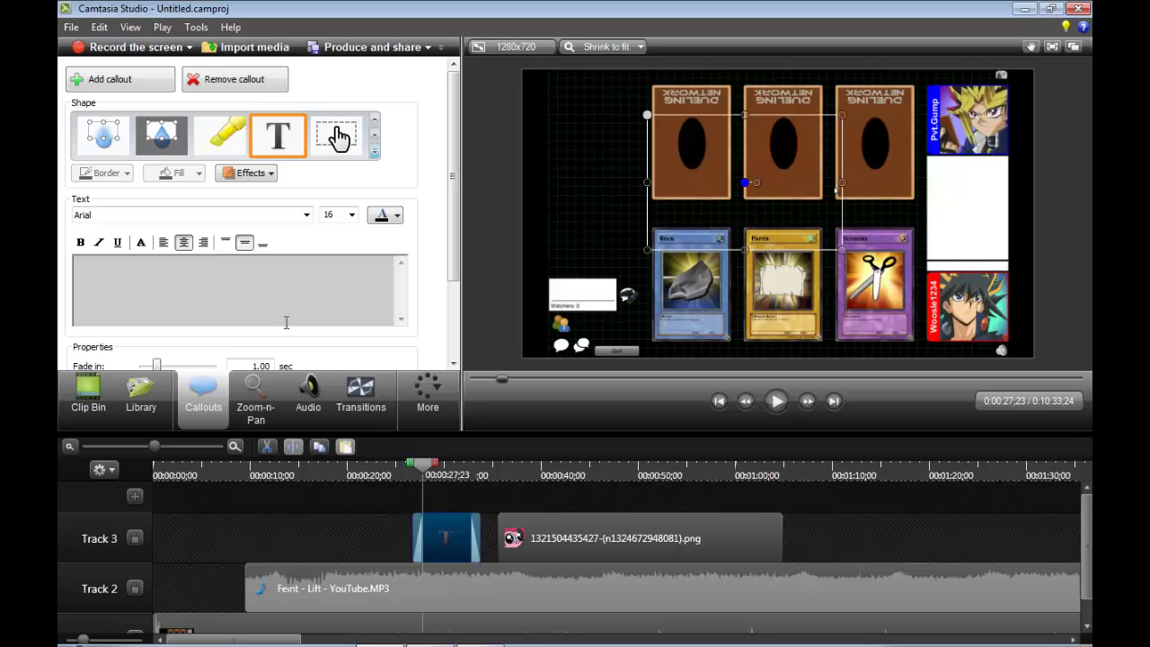
{"action": "left_click", "coordinate": [219, 286]}
{"action": "type", "text": "dflgk;fgdffdjkgdf;gdfbkl"}
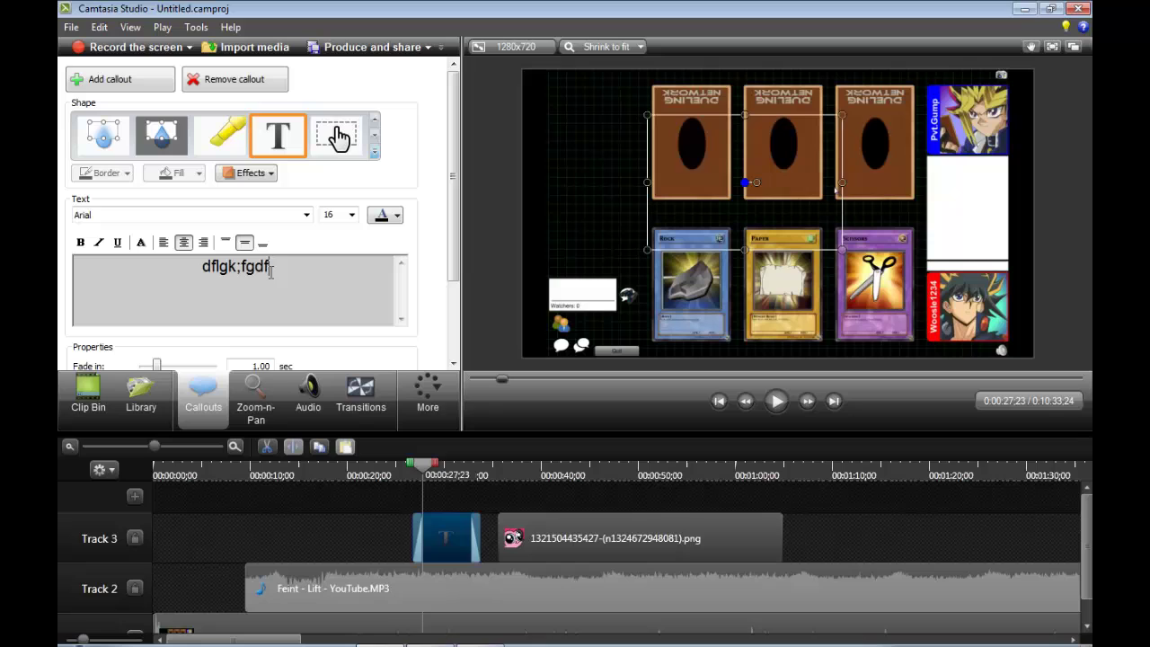
{"action": "key", "text": "BackSpace"}
{"action": "key", "text": "BackSpace"}
{"action": "key", "text": "BackSpace"}
{"action": "key", "text": "BackSpace"}
{"action": "key", "text": "BackSpace"}
{"action": "key", "text": "BackSpace"}
{"action": "key", "text": "BackSpace"}
{"action": "key", "text": "BackSpace"}
{"action": "key", "text": "BackSpace"}
{"action": "key", "text": "BackSpace"}
{"action": "key", "text": "BackSpace"}
{"action": "key", "text": "BackSpace"}
{"action": "key", "text": "BackSpace"}
{"action": "key", "text": "BackSpace"}
{"action": "key", "text": "BackSpace"}
{"action": "key", "text": "BackSpace"}
{"action": "key", "text": "BackSpace"}
{"action": "key", "text": "BackSpace"}
{"action": "key", "text": "BackSpace"}
{"action": "key", "text": "BackSpace"}
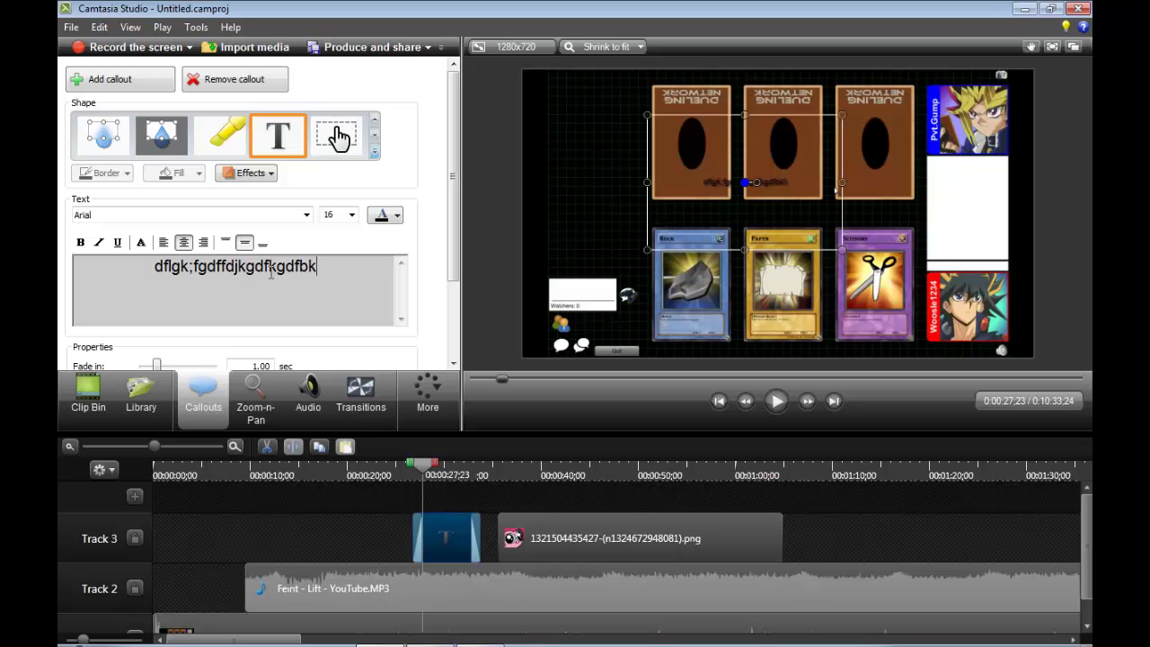
{"action": "key", "text": "BackSpace"}
{"action": "key", "text": "BackSpace"}
{"action": "key", "text": "BackSpace"}
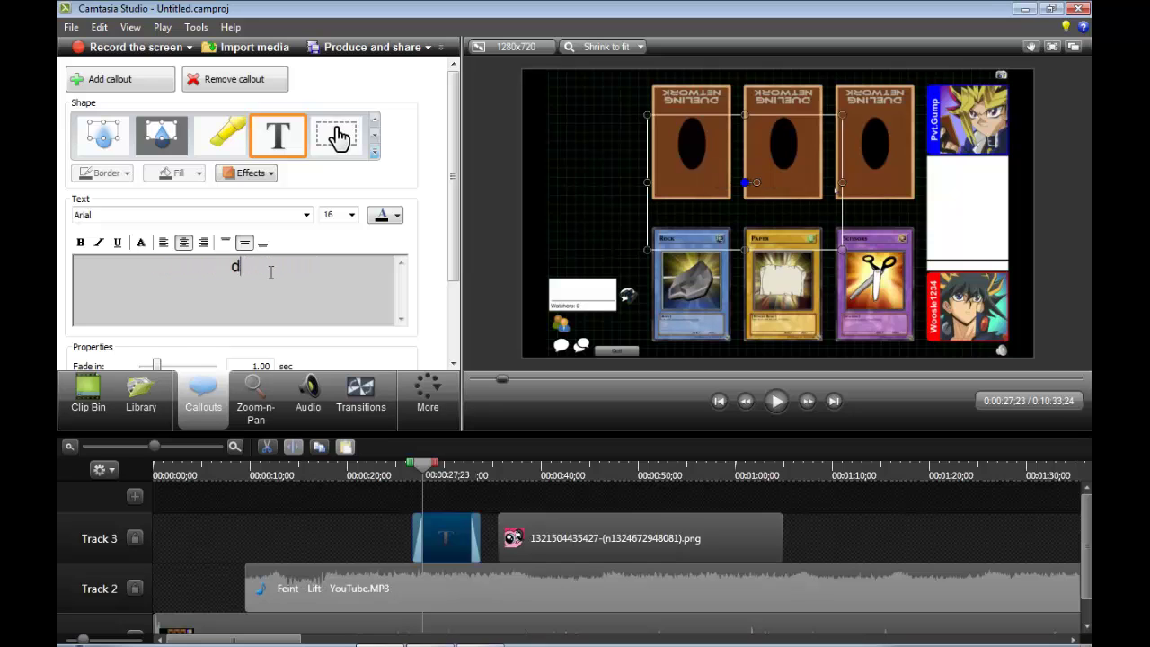
Make the callout text red and type a one-line message about a player.
{"action": "left_click", "coordinate": [397, 216]}
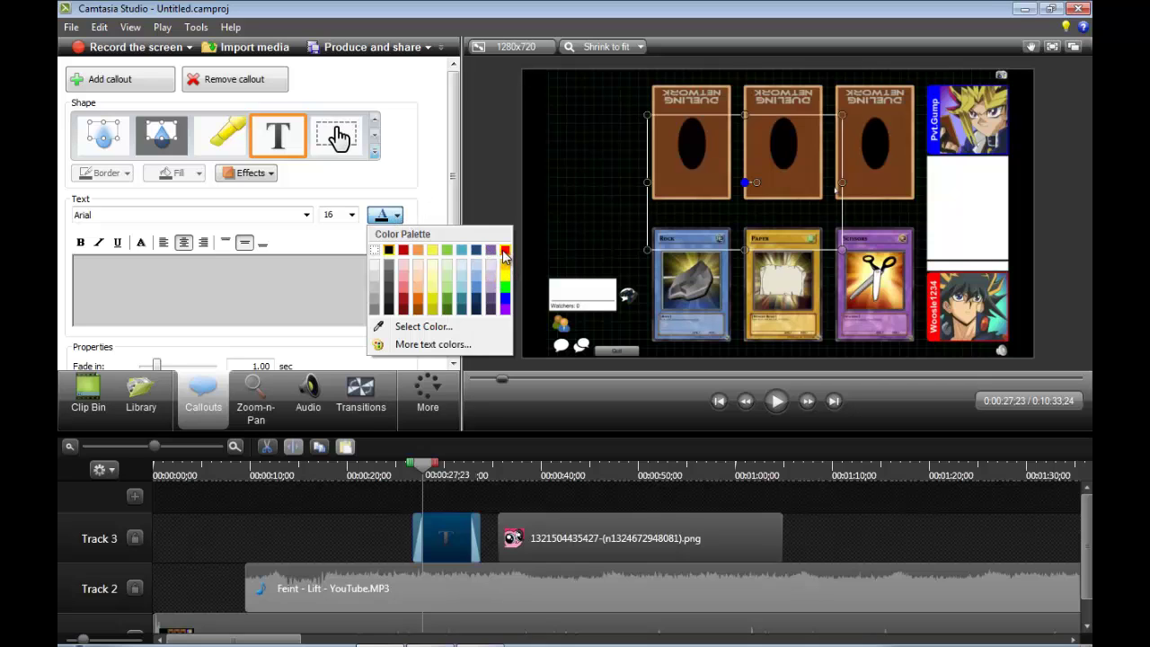
{"action": "left_click", "coordinate": [505, 249]}
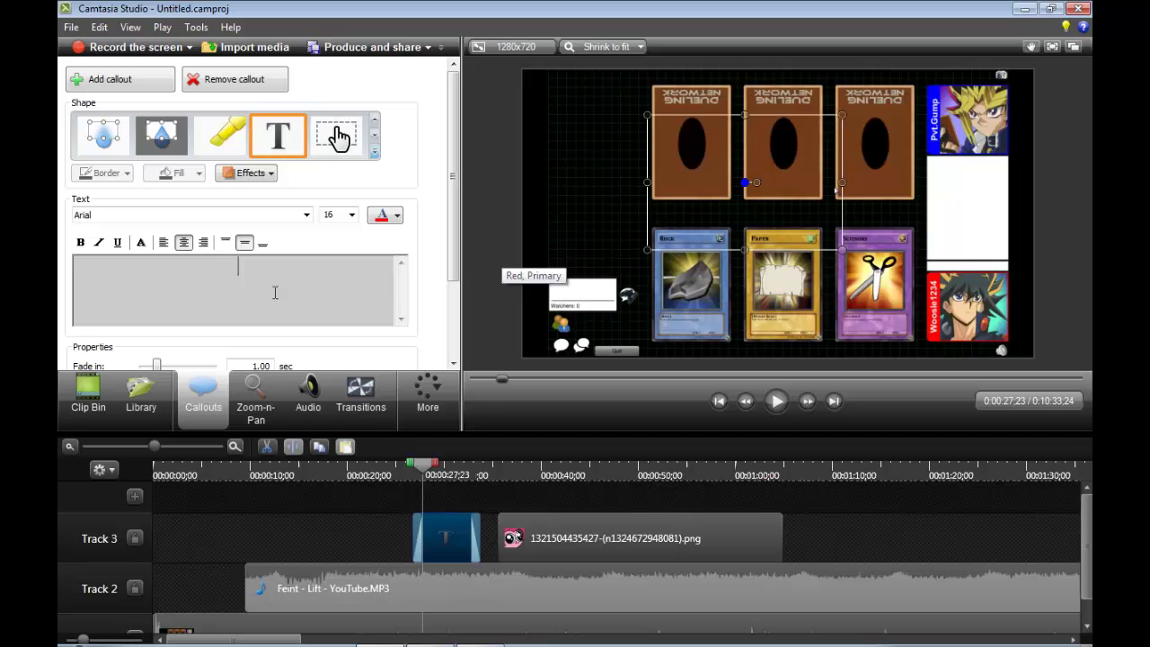
{"action": "type", "text": "Alex has a s"}
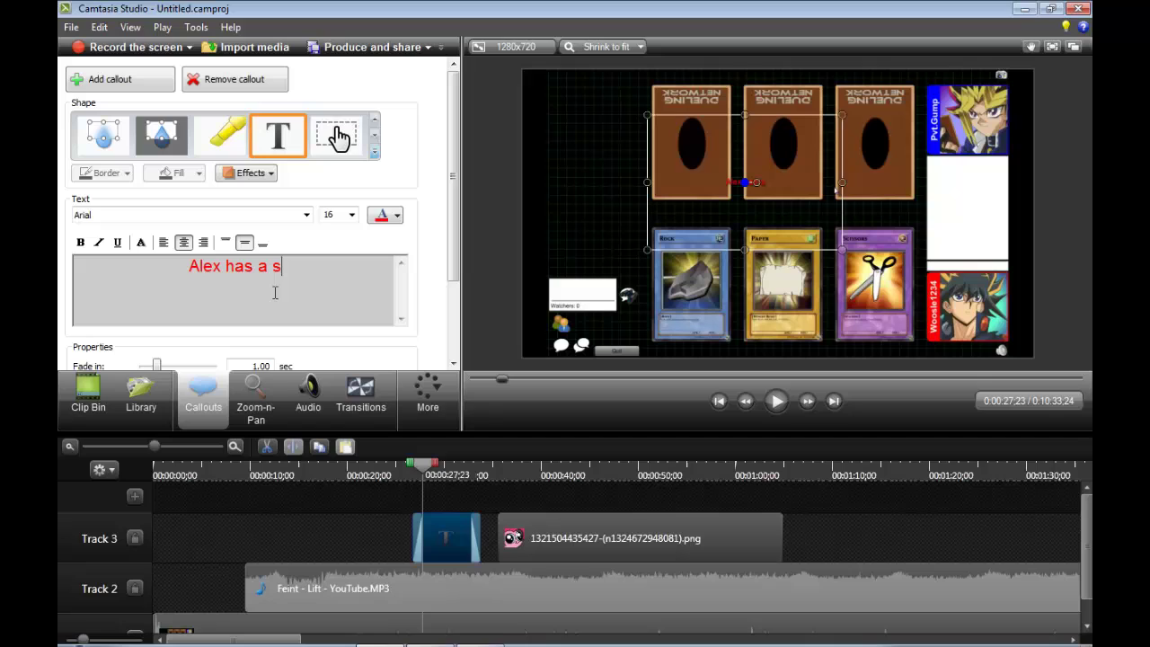
{"action": "type", "text": "mall"}
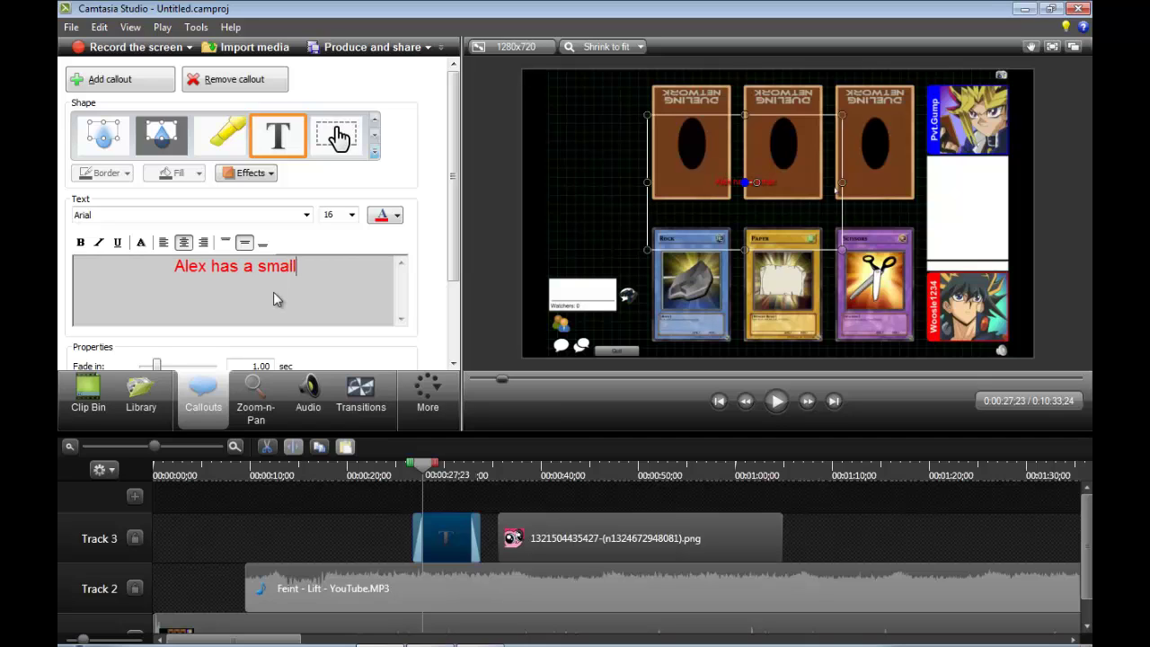
{"action": "type", "text": " d"}
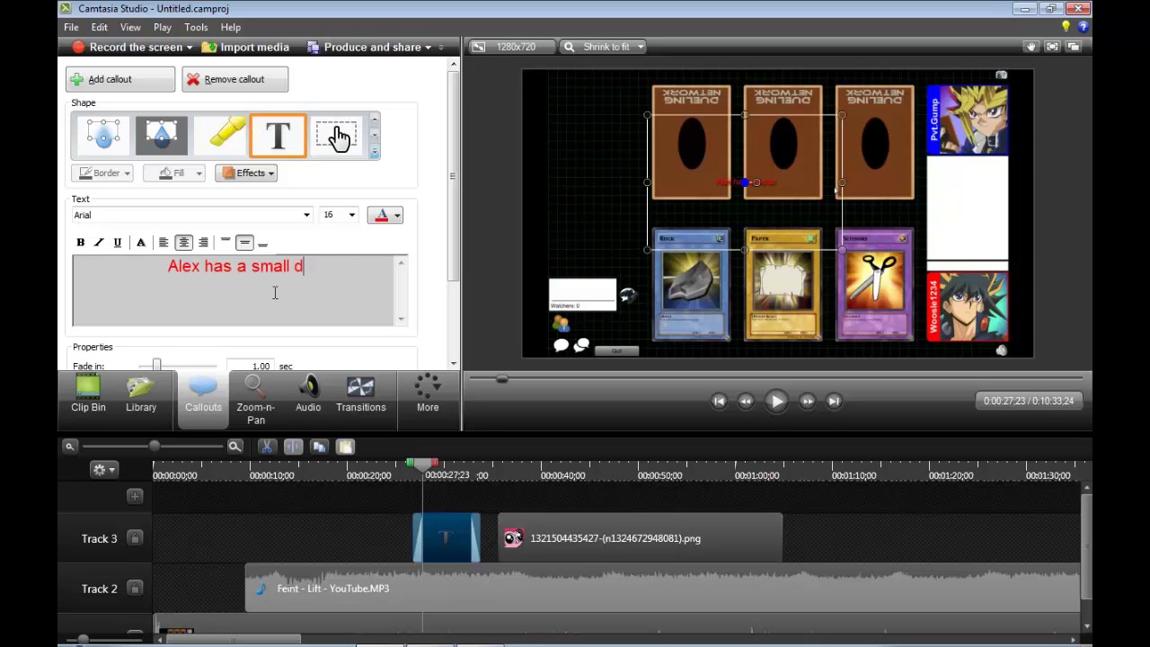
{"action": "type", "text": "ick"}
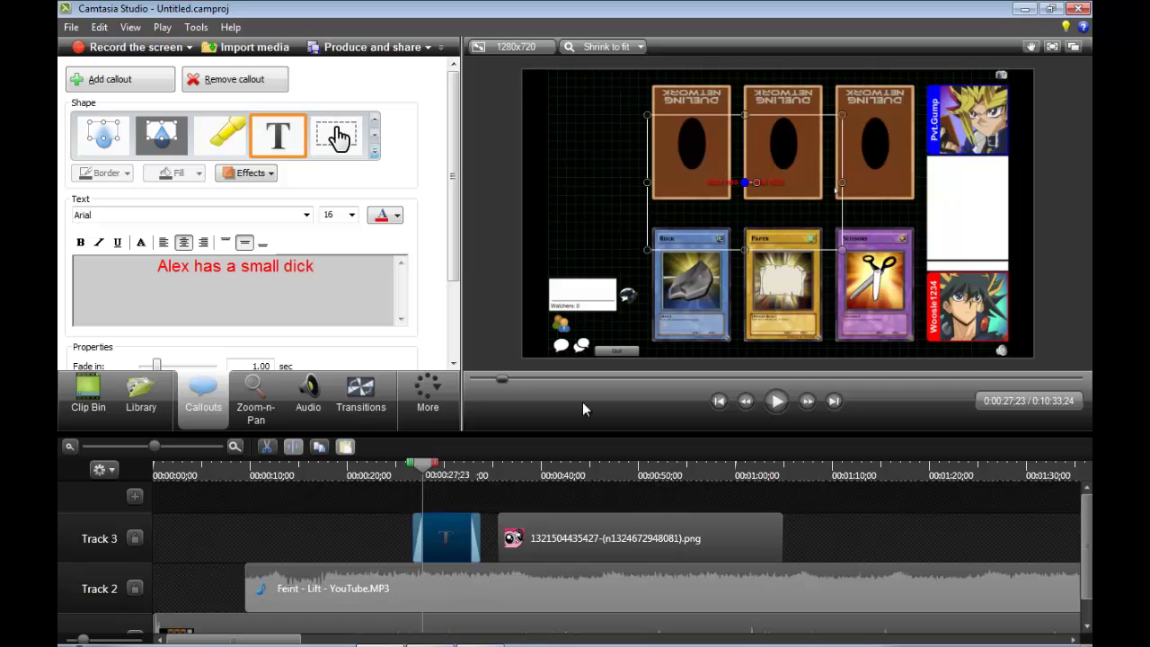
{"action": "left_click", "coordinate": [351, 214]}
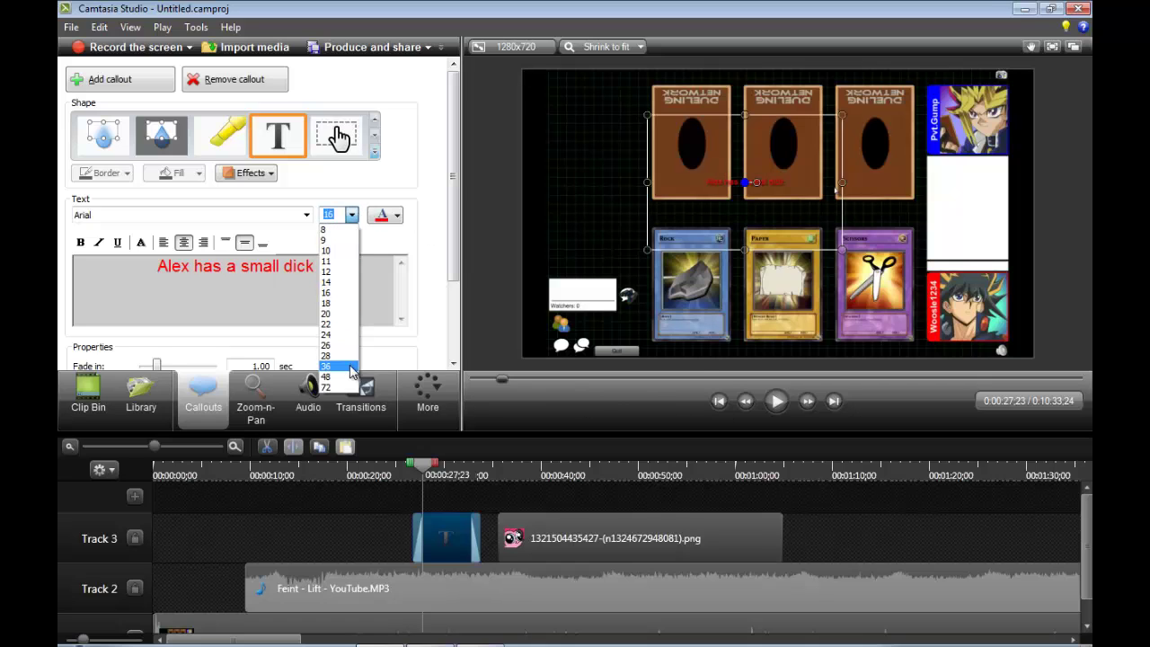
{"action": "left_click", "coordinate": [337, 369]}
{"action": "left_click_drag", "start_coordinate": [324, 265], "coordinate": [181, 266]}
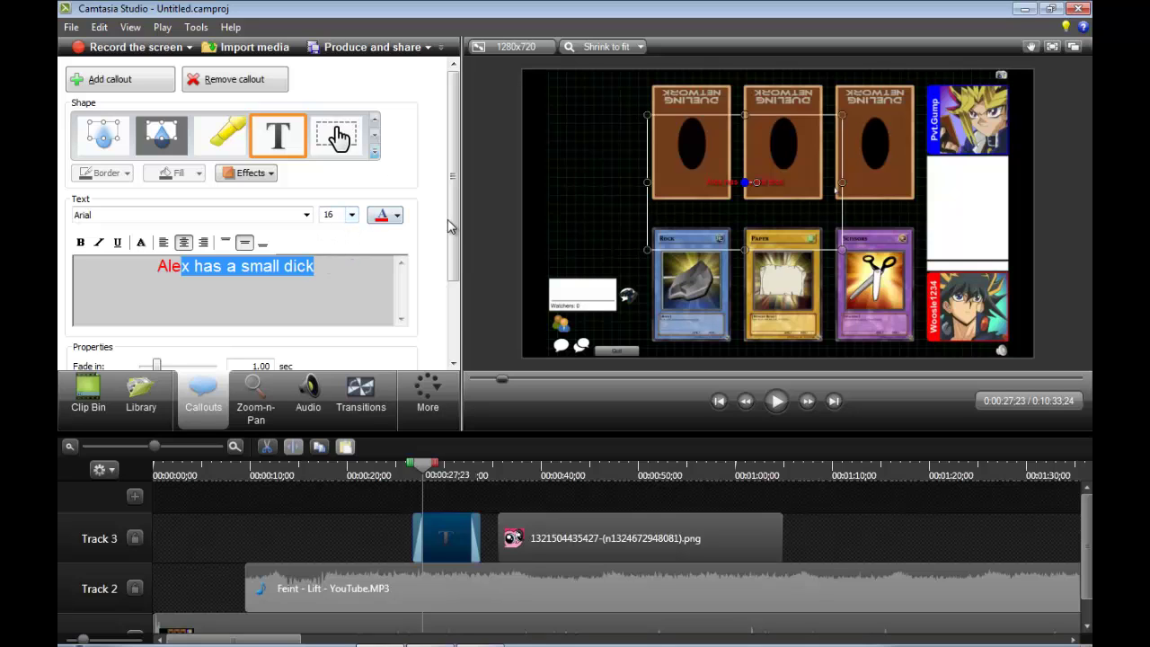
{"action": "left_click_drag", "start_coordinate": [453, 228], "coordinate": [453, 317]}
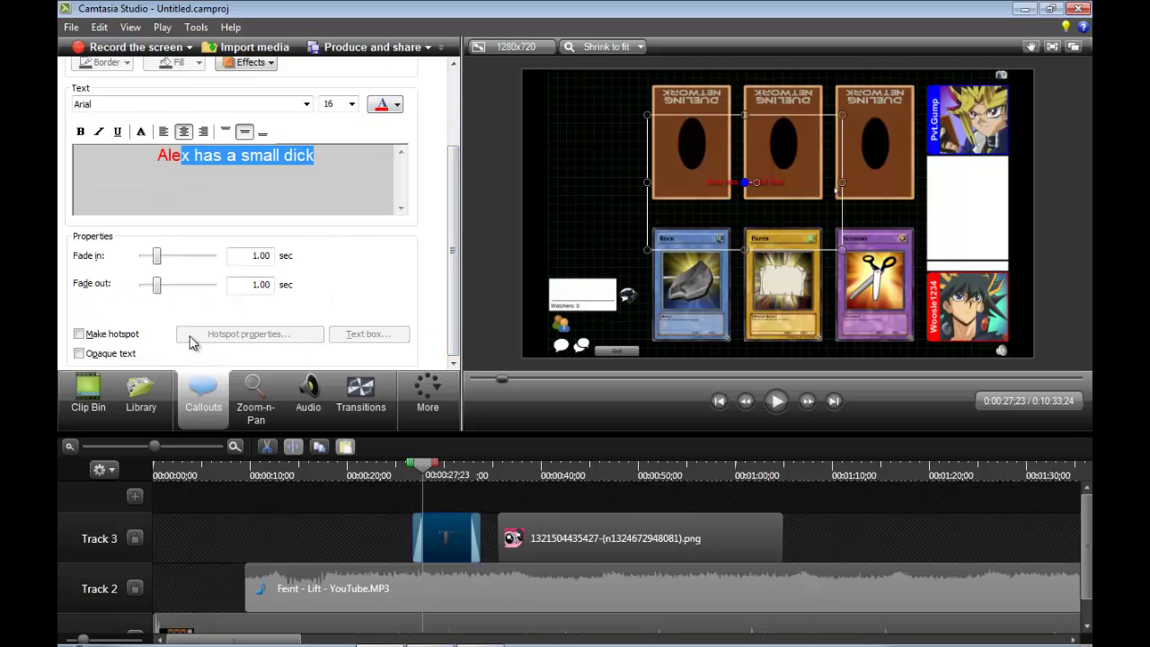
{"action": "left_click", "coordinate": [79, 335]}
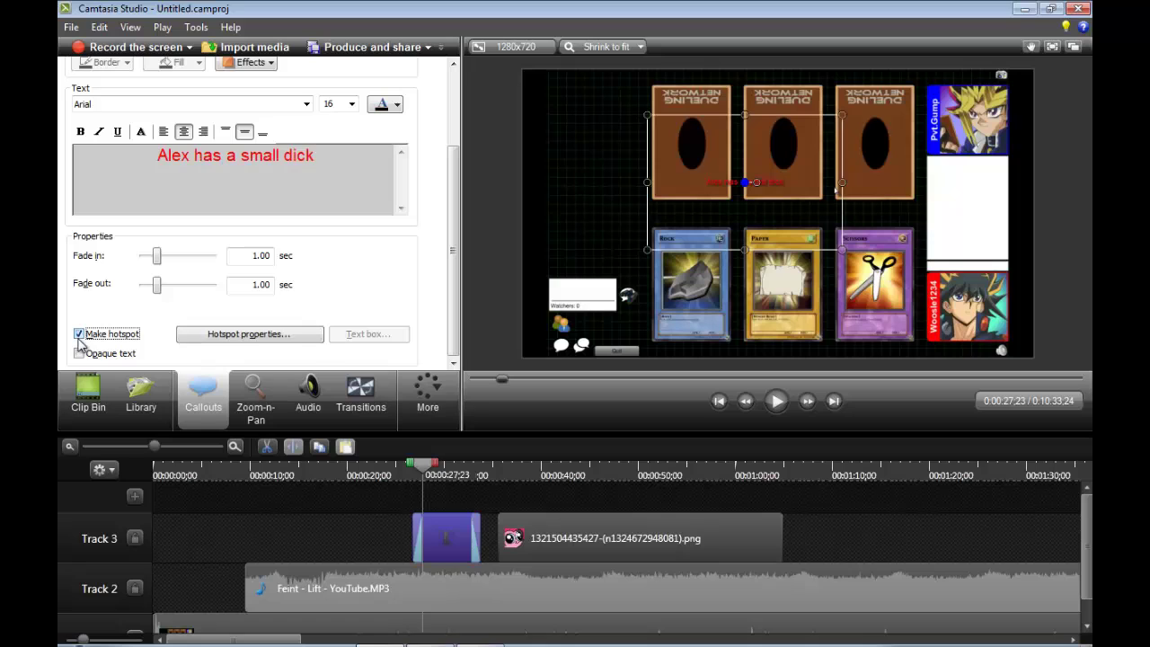
{"action": "left_click", "coordinate": [297, 337]}
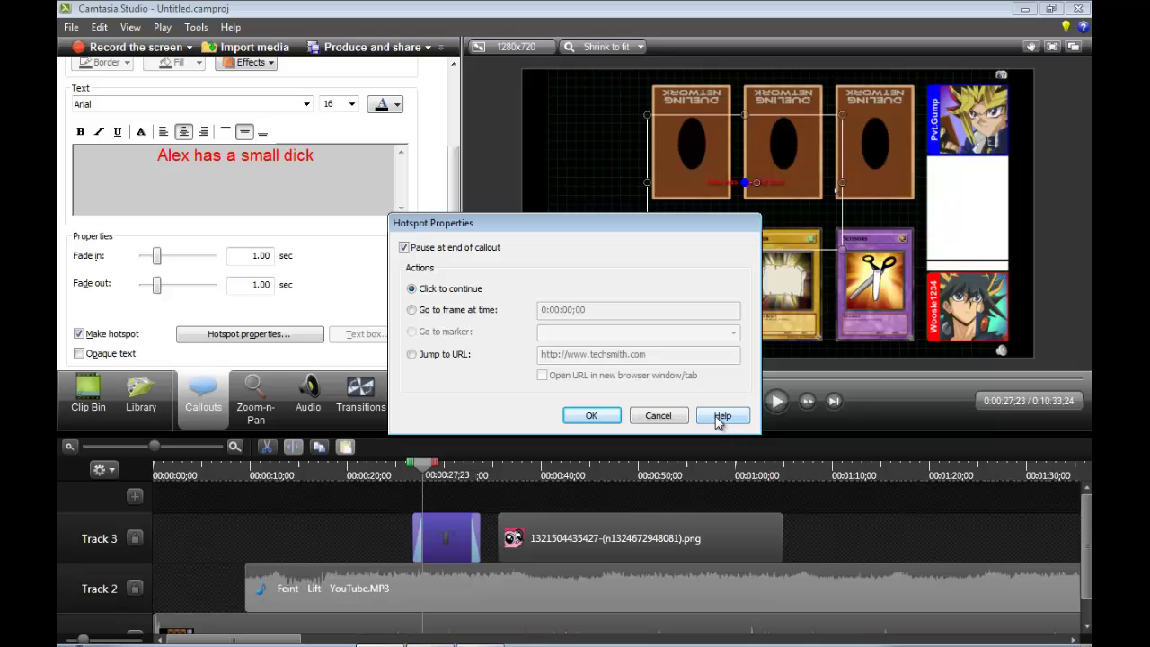
{"action": "left_click", "coordinate": [721, 417]}
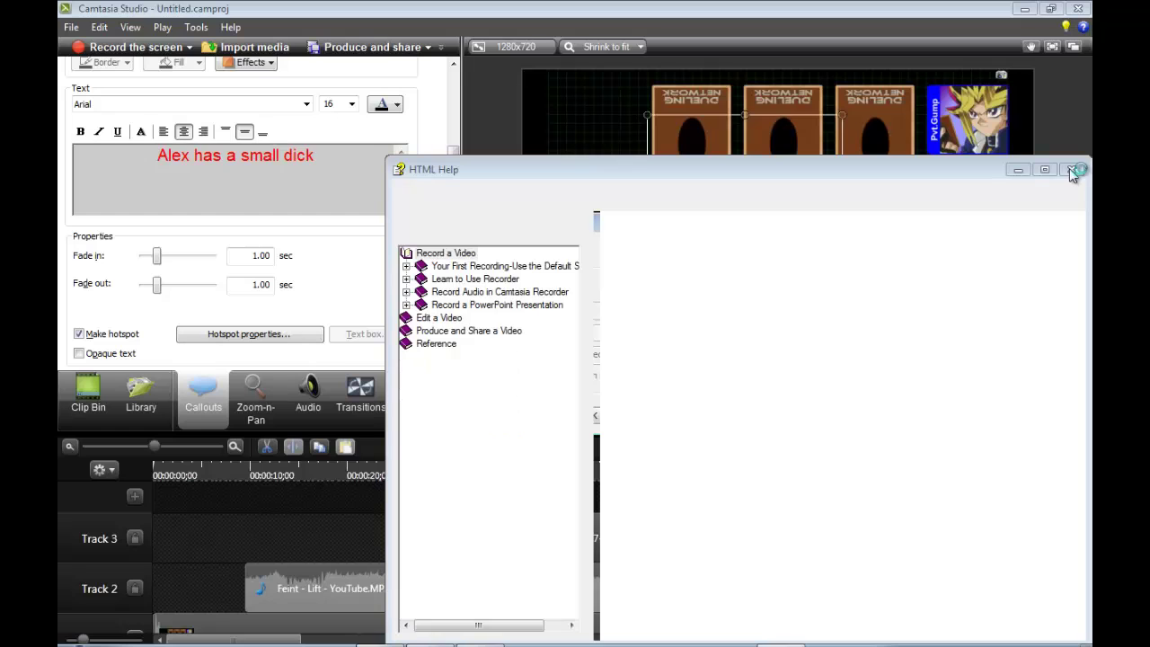
{"action": "left_click", "coordinate": [1072, 172]}
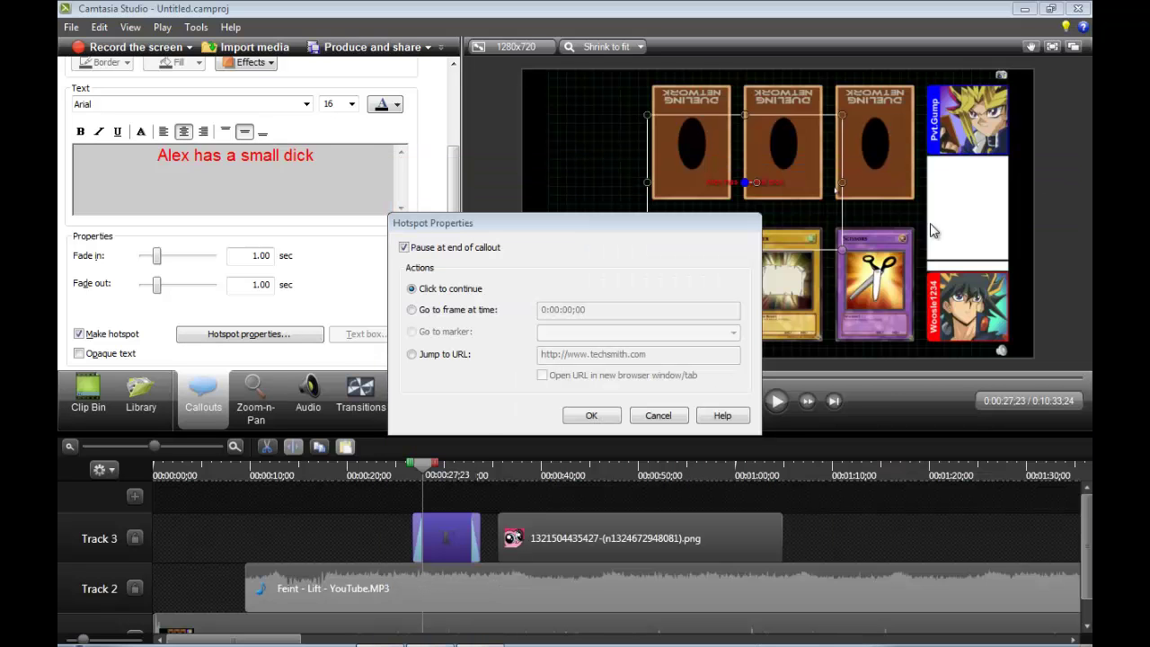
{"action": "left_click", "coordinate": [659, 419]}
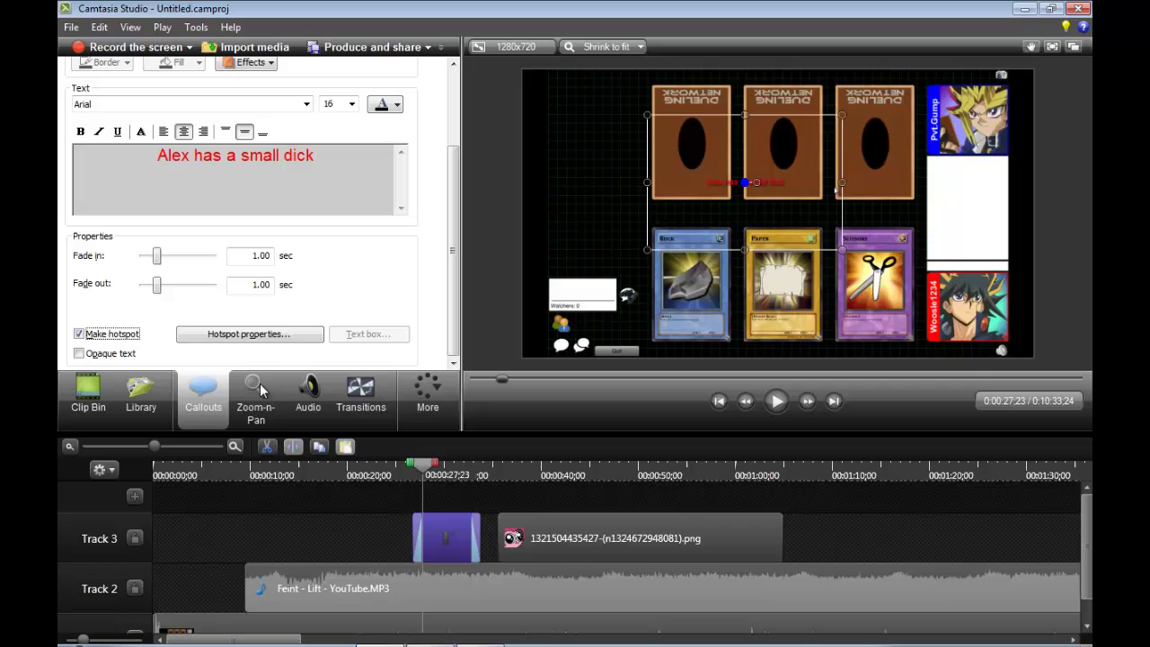
{"action": "left_click", "coordinate": [78, 335]}
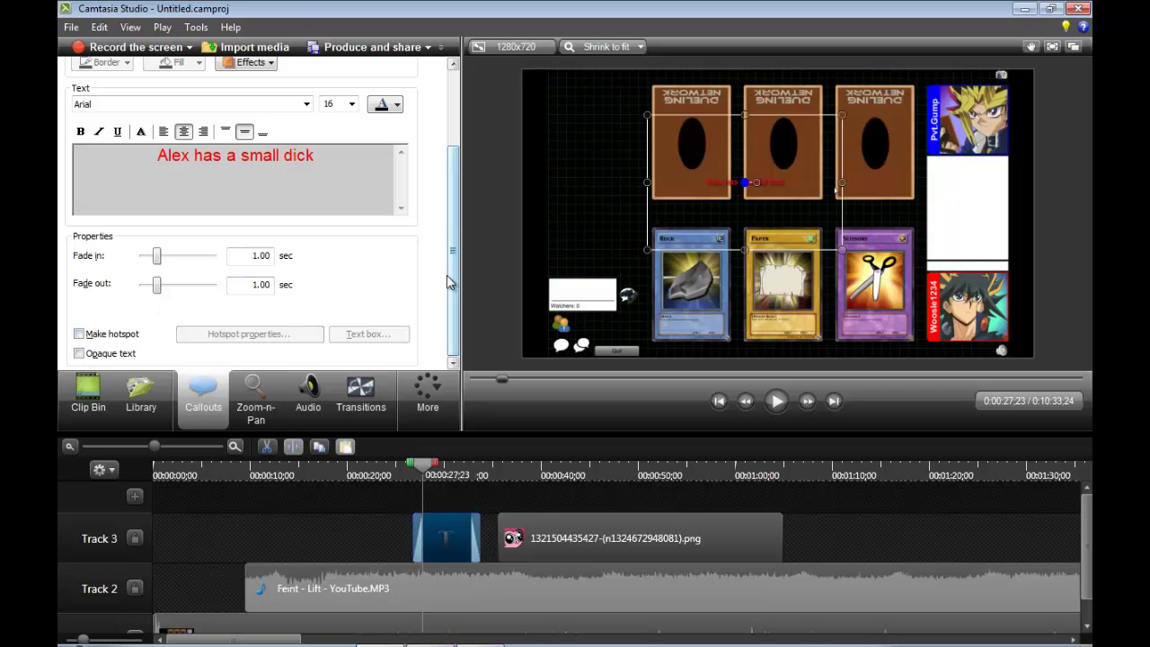
Play the callout section from about 25 seconds and pause at 0:00:29;09.
{"action": "scroll", "coordinate": [358, 182], "scroll_direction": "up", "scroll_amount": 3}
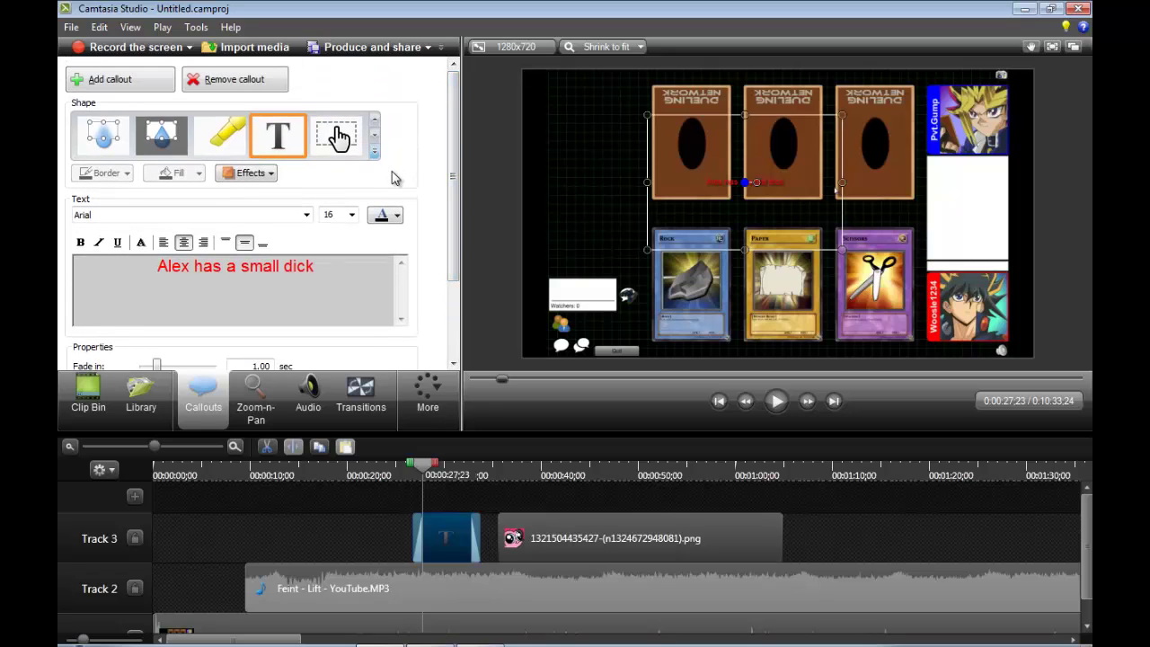
{"action": "scroll", "coordinate": [301, 270], "scroll_direction": "down", "scroll_amount": 1}
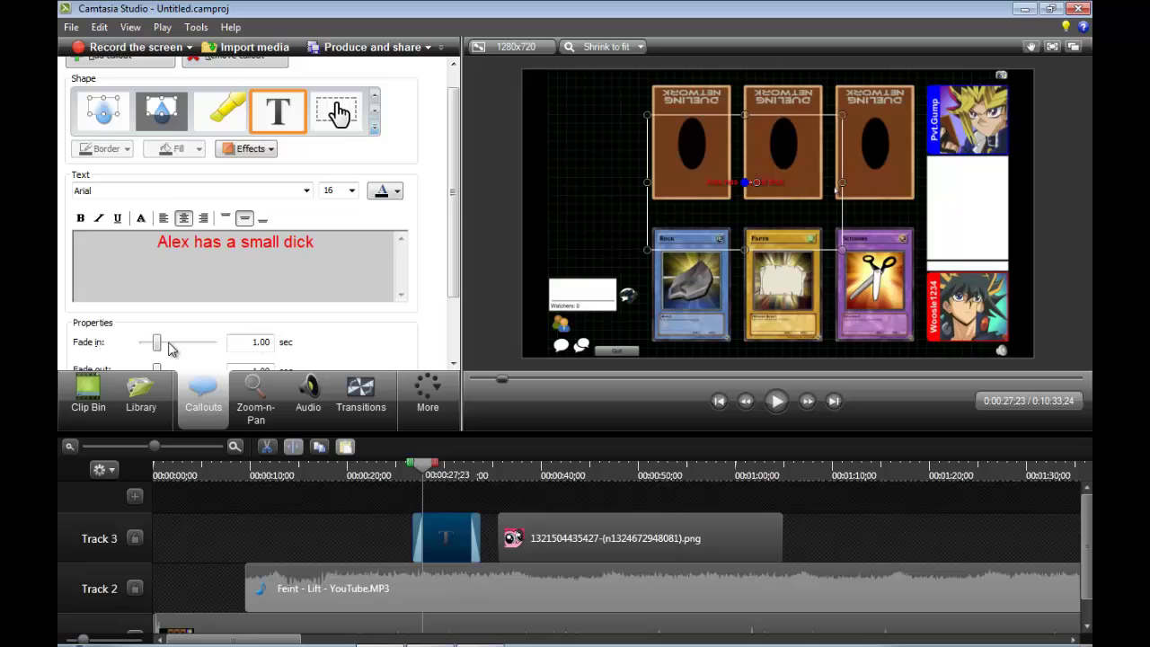
{"action": "scroll", "coordinate": [162, 316], "scroll_direction": "down", "scroll_amount": 1}
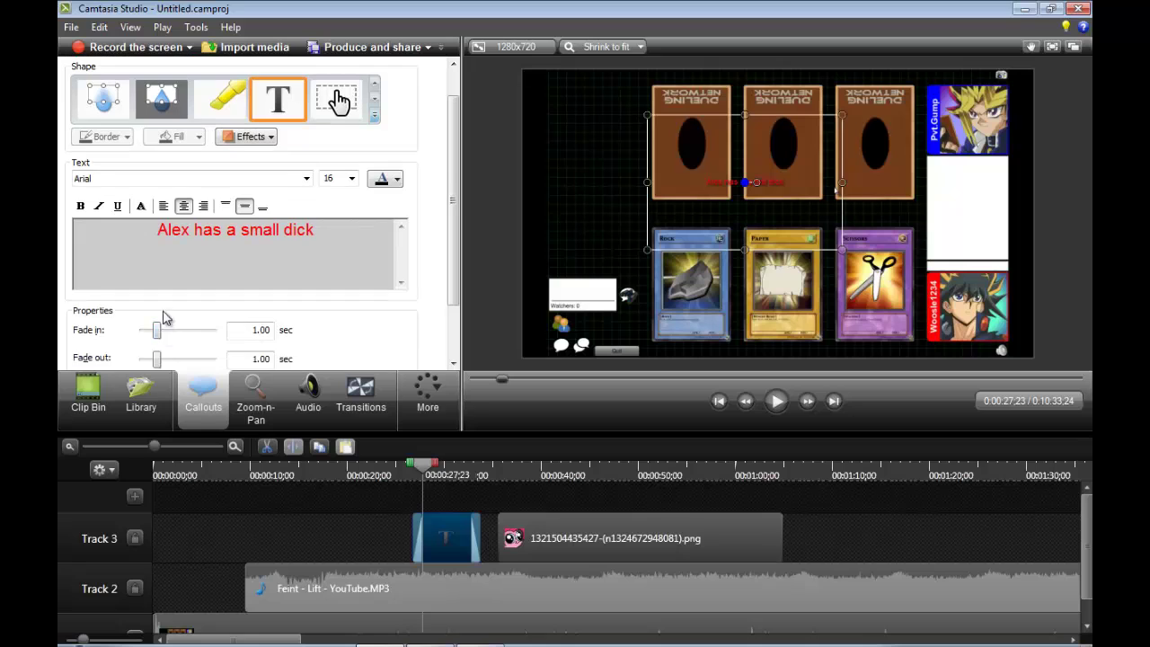
{"action": "left_click", "coordinate": [402, 469]}
{"action": "left_click", "coordinate": [776, 401]}
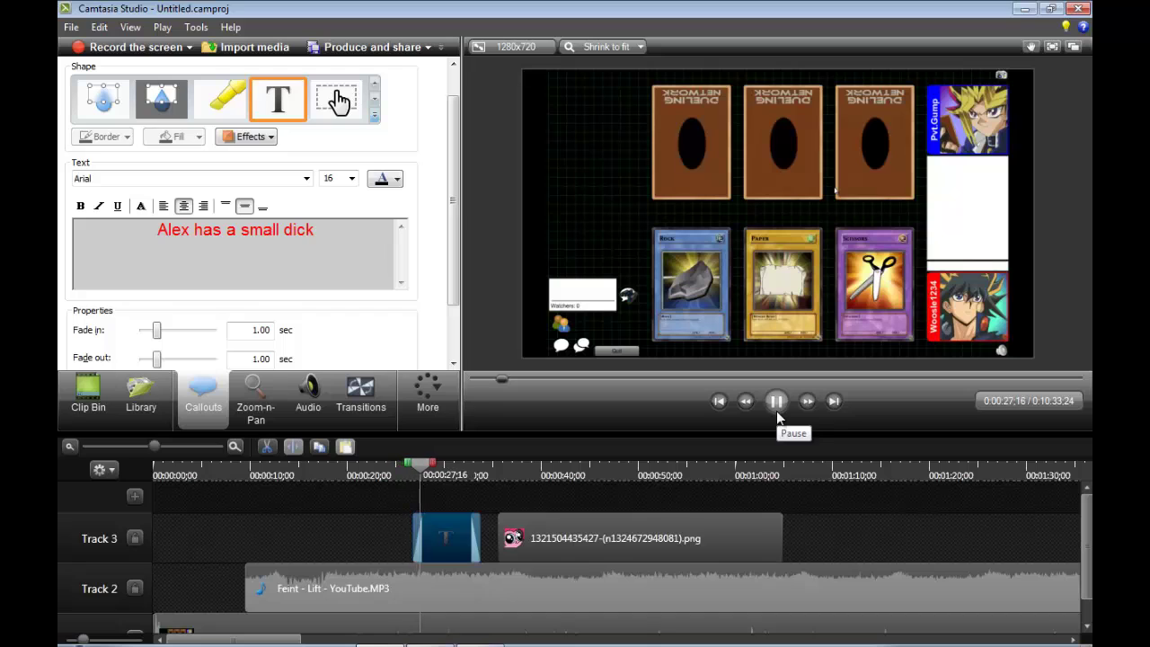
{"action": "left_click", "coordinate": [778, 400]}
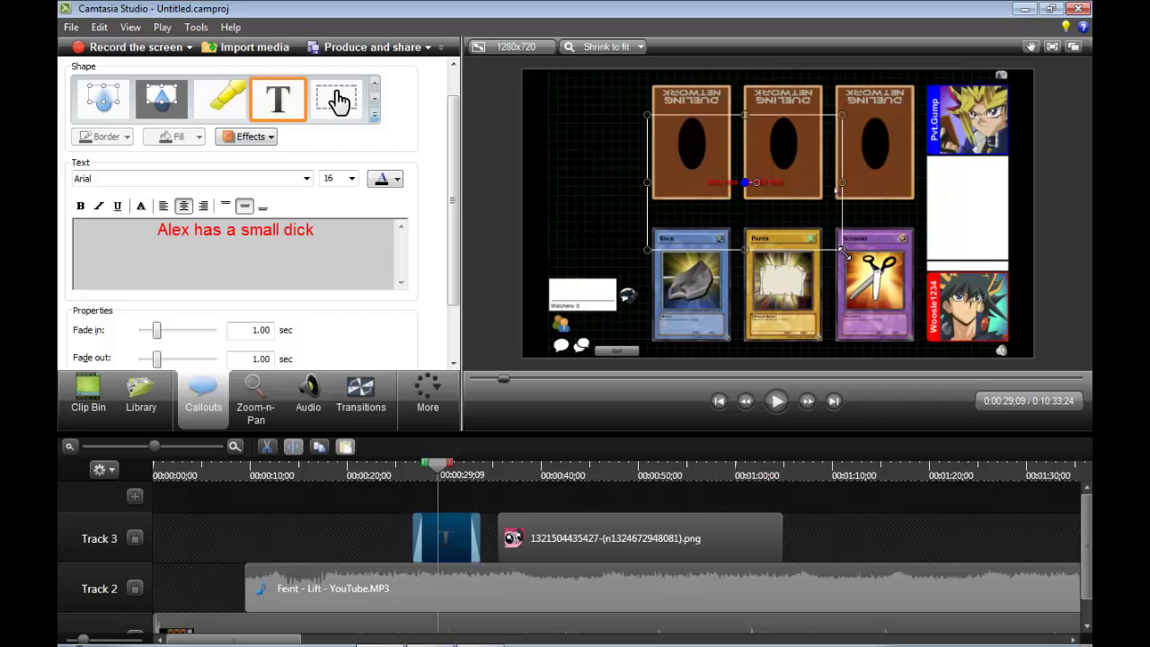
Enlarge the callout box over the lower cards and set all its red text to 72 point.
{"action": "left_click_drag", "start_coordinate": [842, 253], "coordinate": [912, 344]}
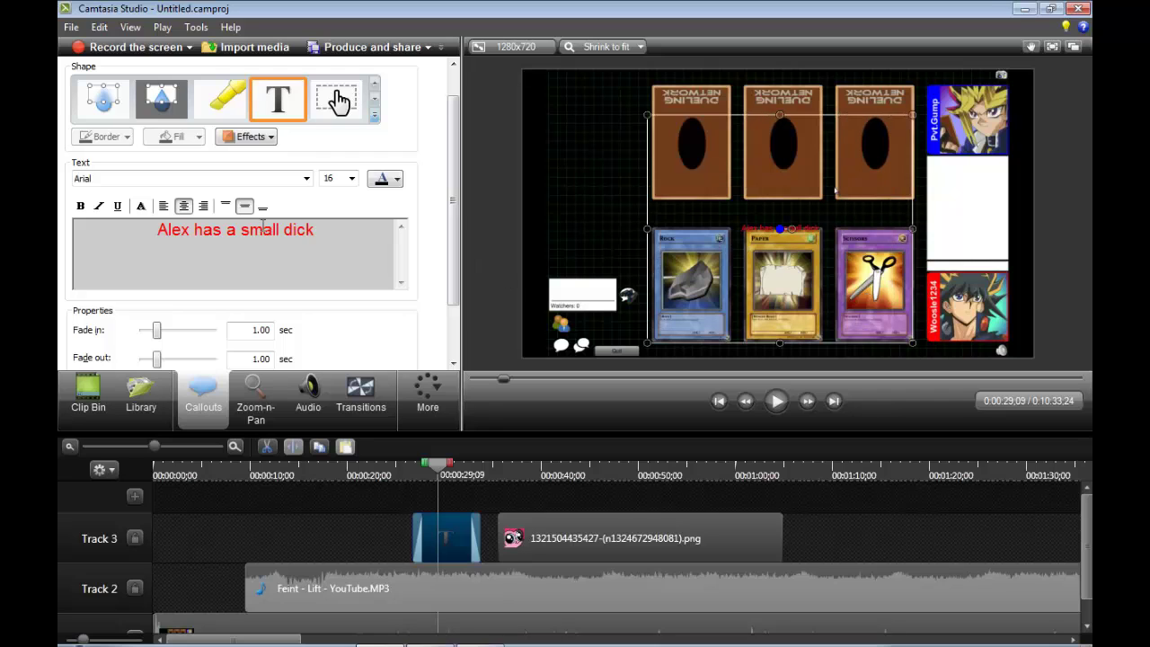
{"action": "left_click_drag", "start_coordinate": [341, 231], "coordinate": [138, 257]}
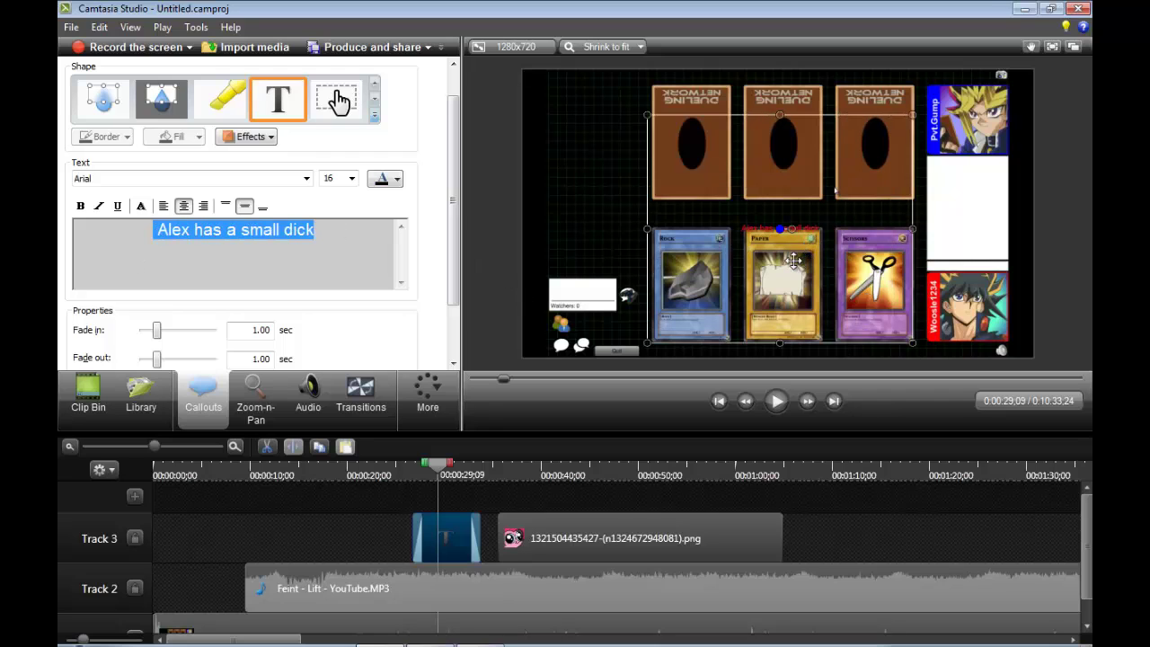
{"action": "left_click", "coordinate": [352, 179]}
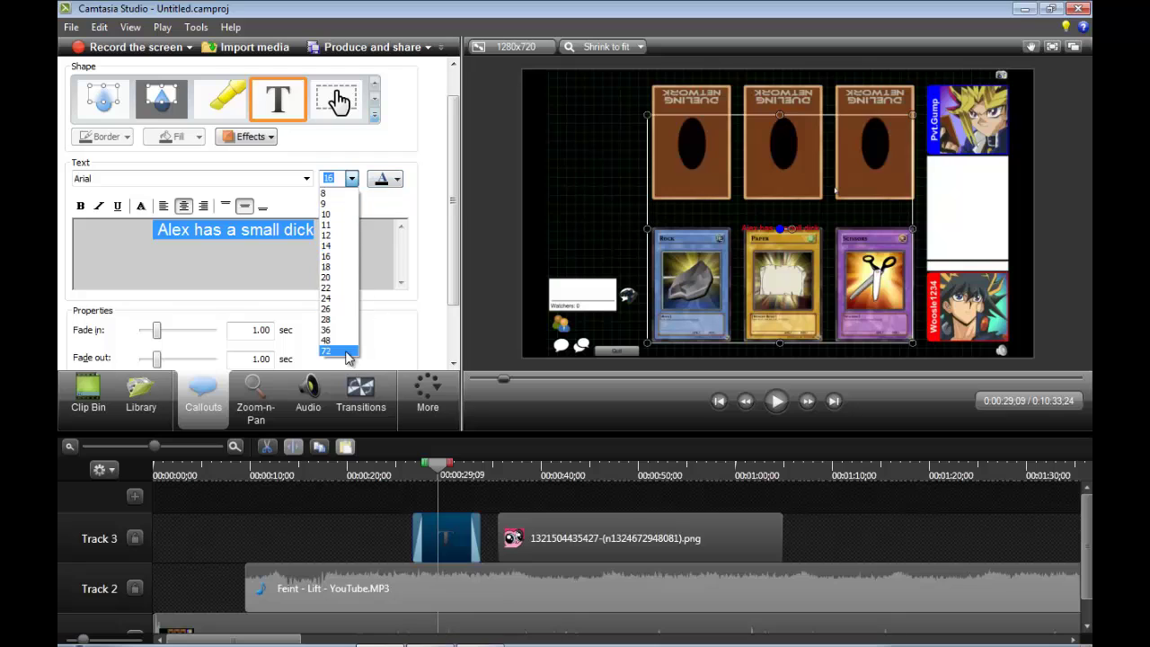
{"action": "left_click", "coordinate": [349, 352]}
{"action": "left_click", "coordinate": [475, 254]}
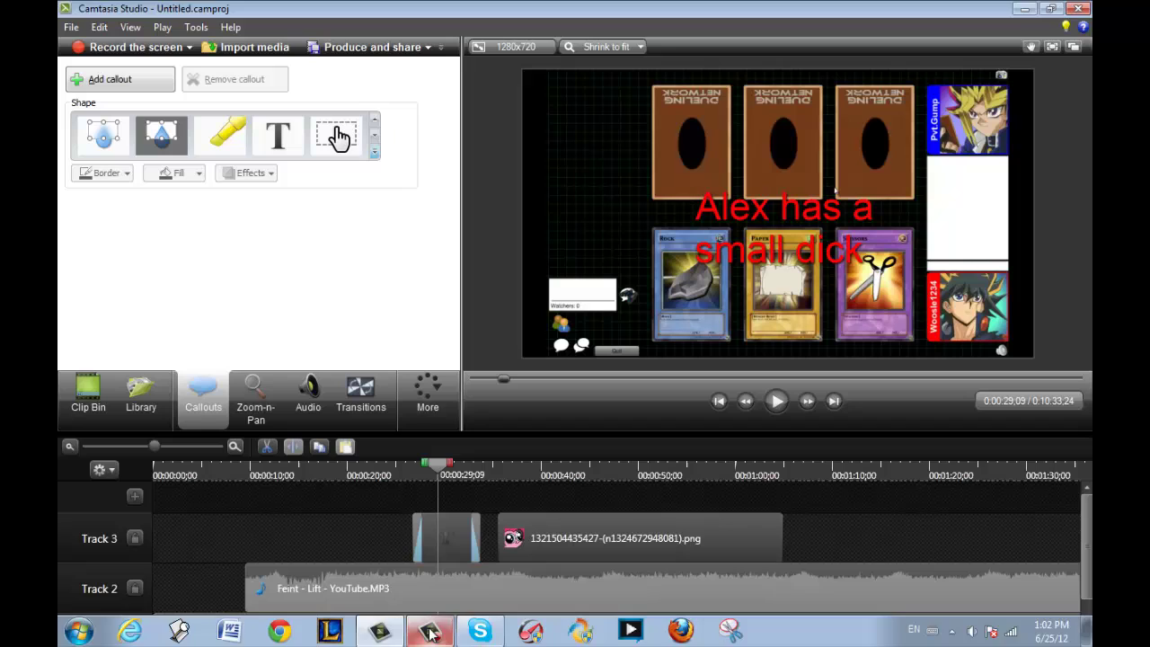
{"action": "left_click", "coordinate": [429, 634]}
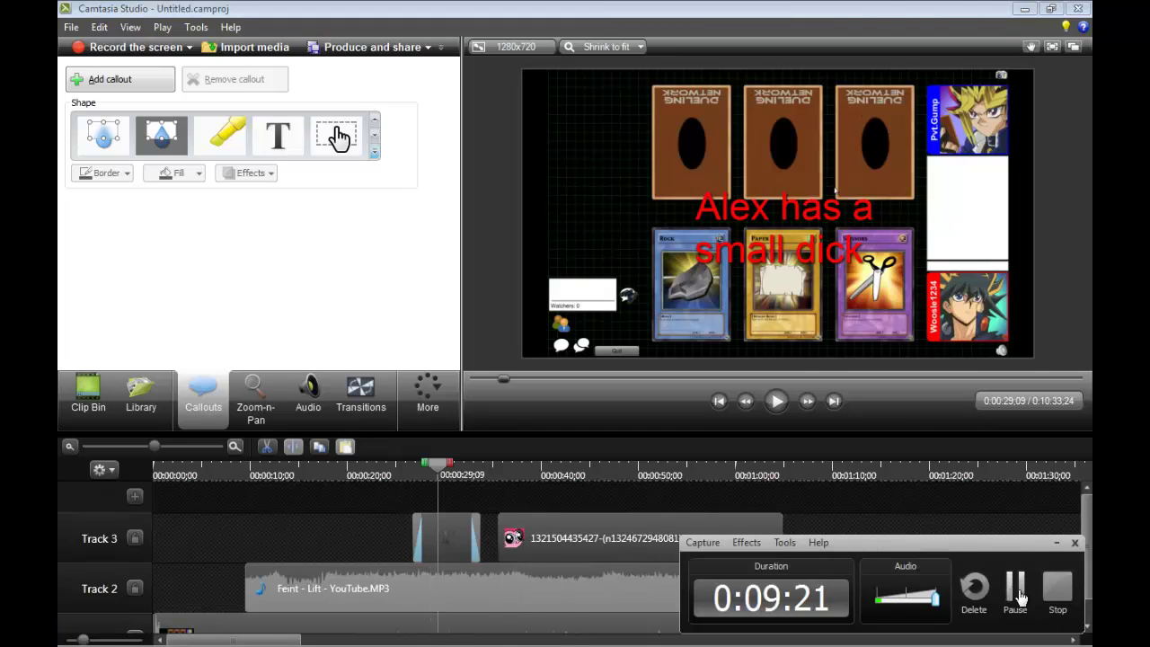